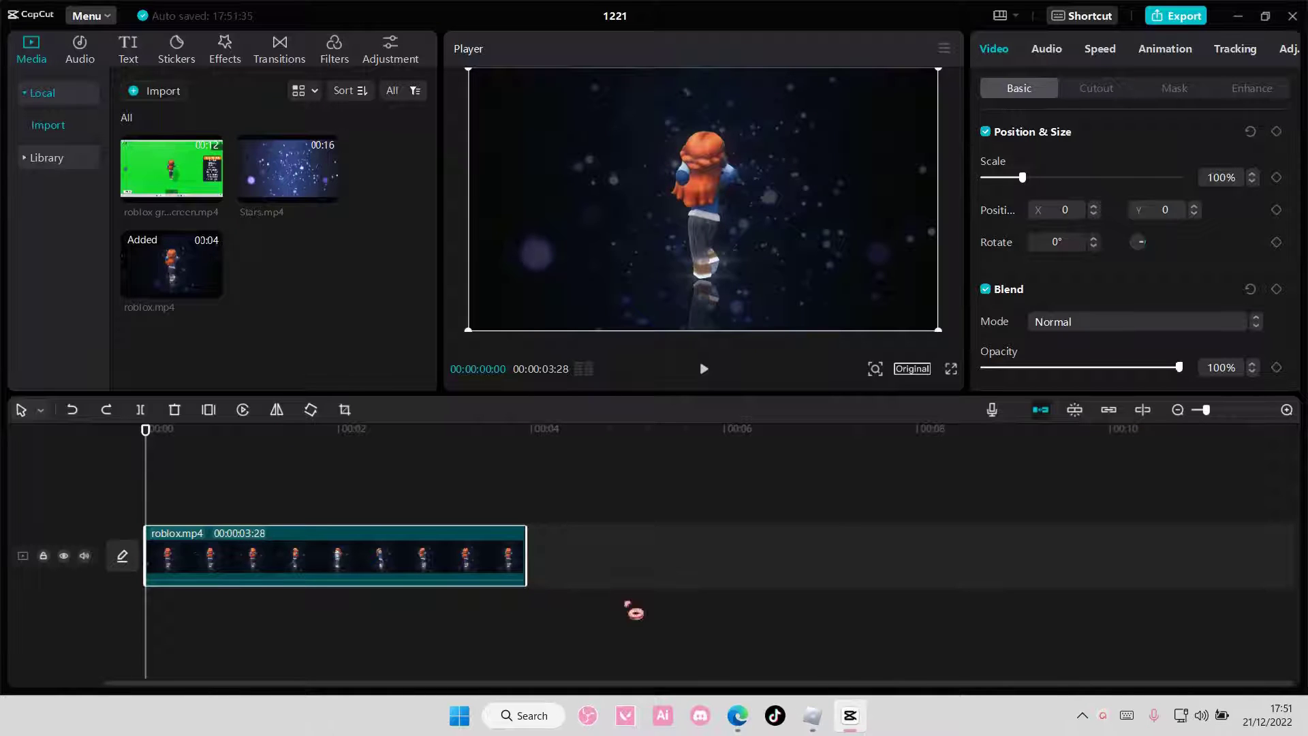
Split the roblox.mp4 clip at 00:00:00:27, 00:00:01:21, 00:00:02:14 and 00:00:03:10
drag(145, 460, 466, 486)
click(140, 409)
click(140, 409)
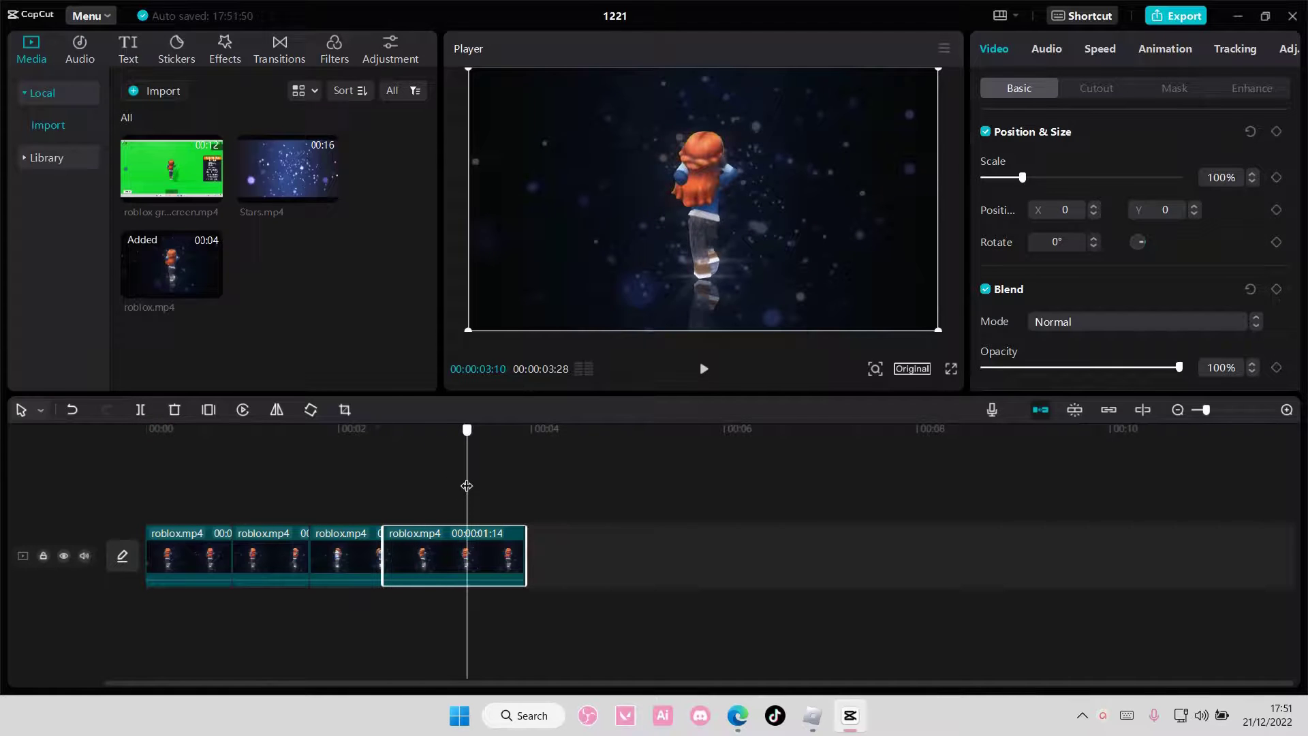
click(143, 410)
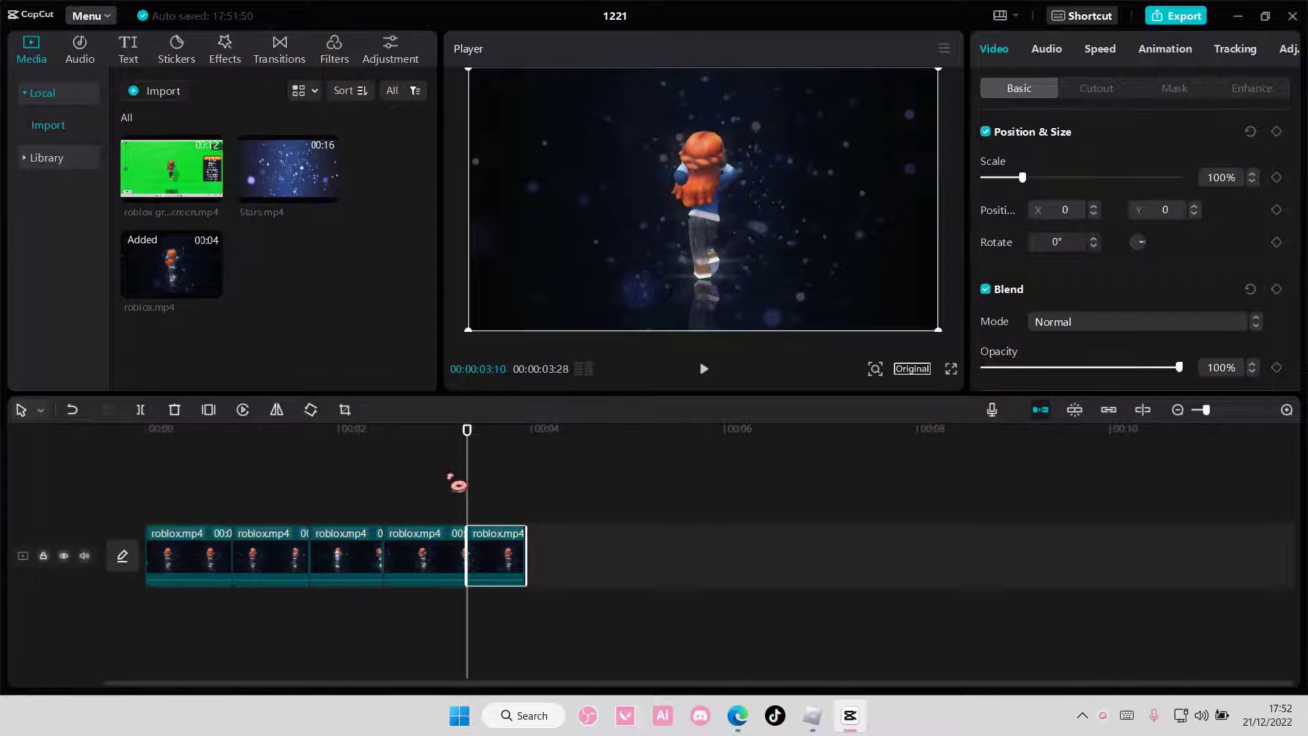
Delete the leftover clip piece after 00:00:03:10 and return the playhead to the start
key(Delete)
drag(460, 491, 42, 451)
key(Home)
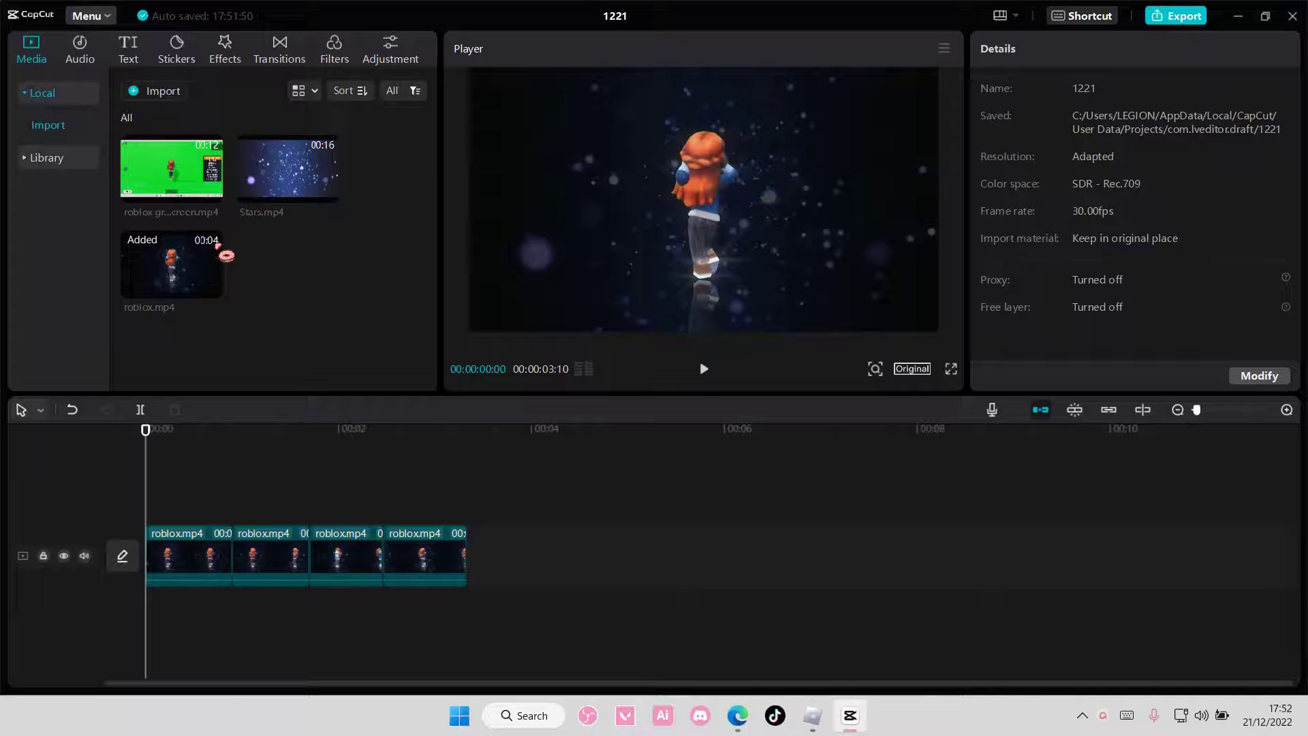
Add the Shake effect from the Basic video effects at the start of the timeline
click(225, 49)
click(45, 157)
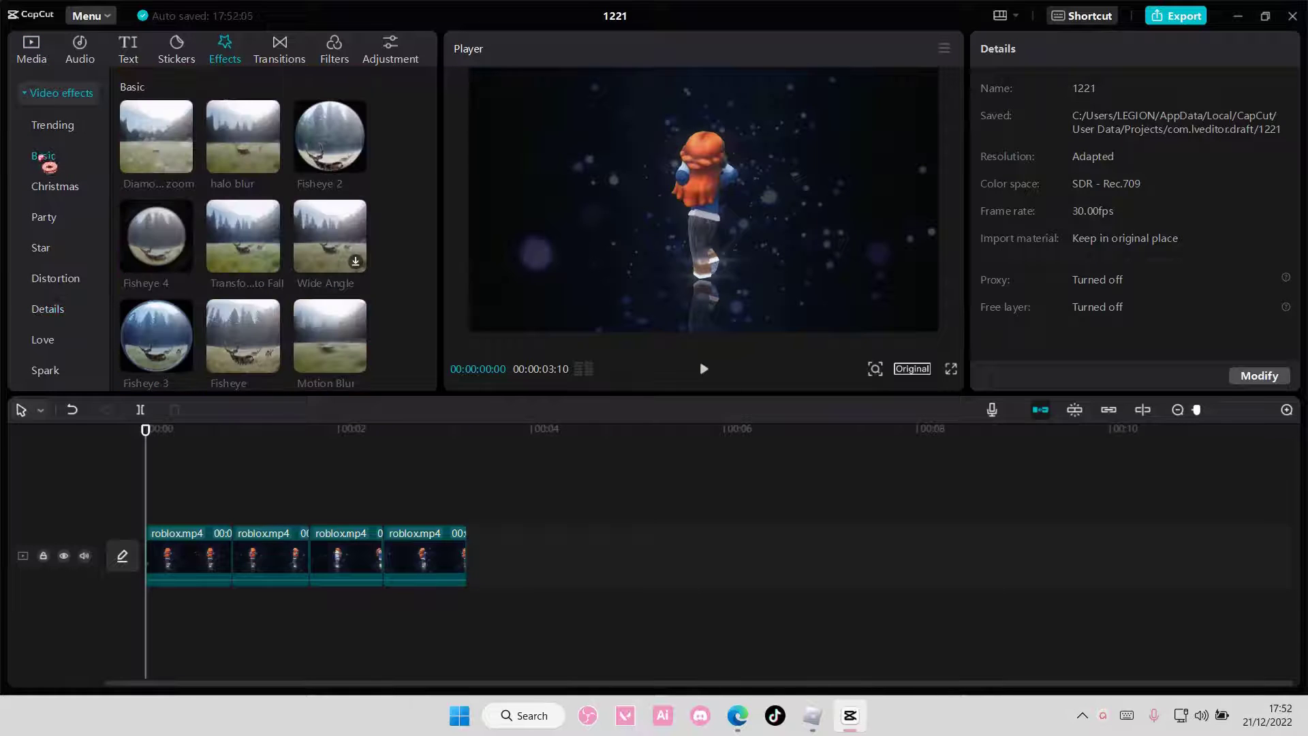
scroll(201, 225, down, 3)
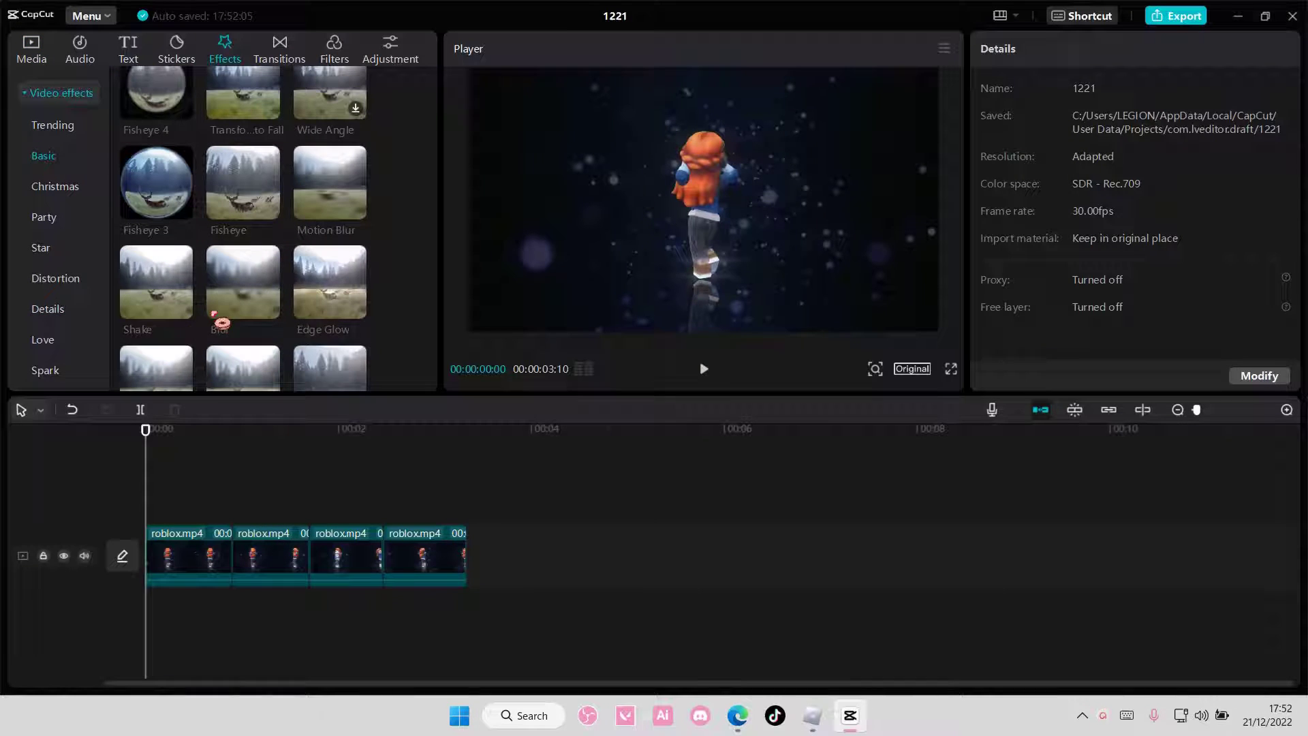
click(182, 308)
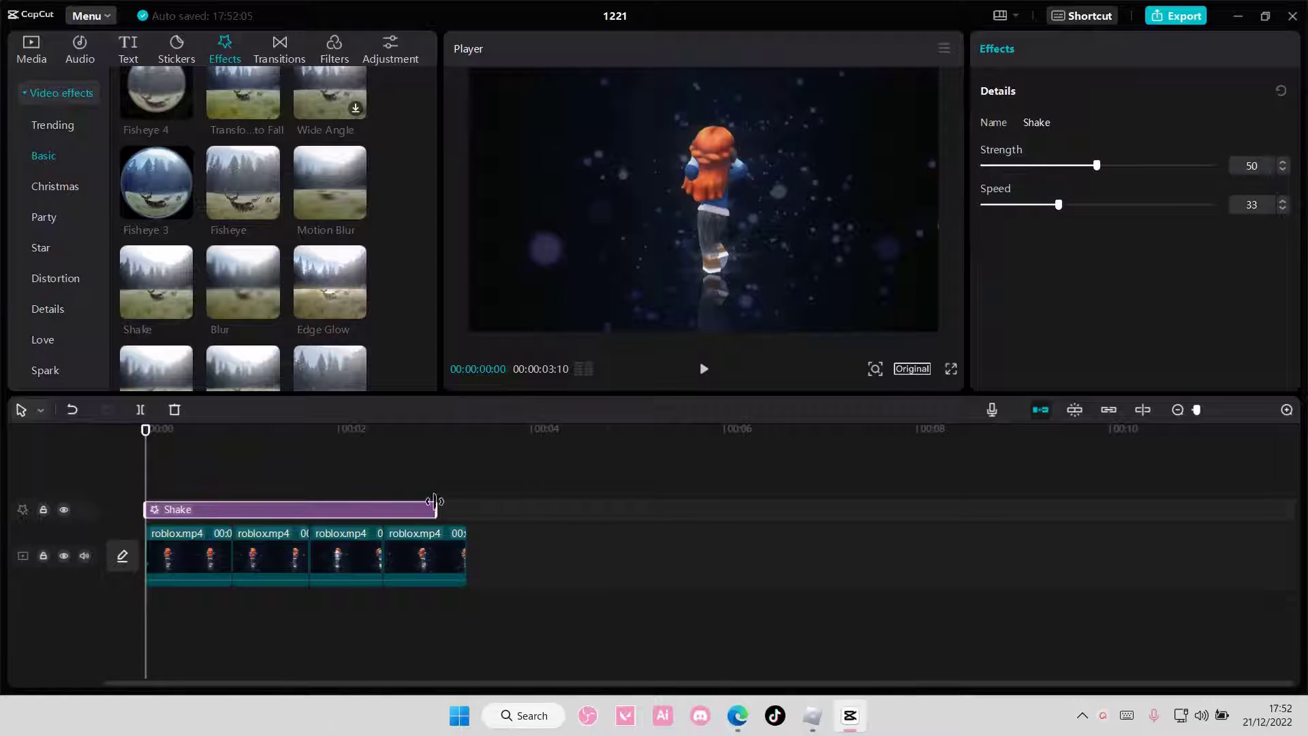
Set the Shake effect's Strength to 30 and its Speed to 30
drag(1090, 169, 1043, 210)
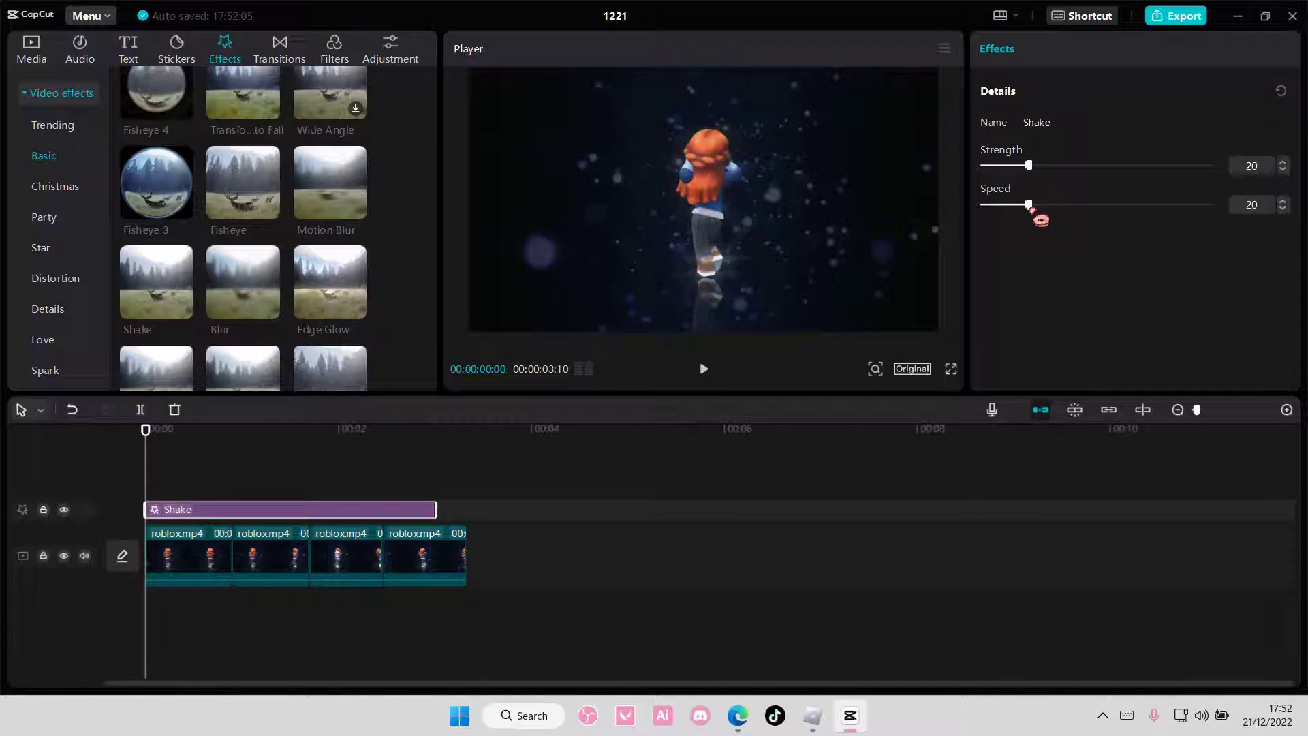
drag(184, 445, 197, 444)
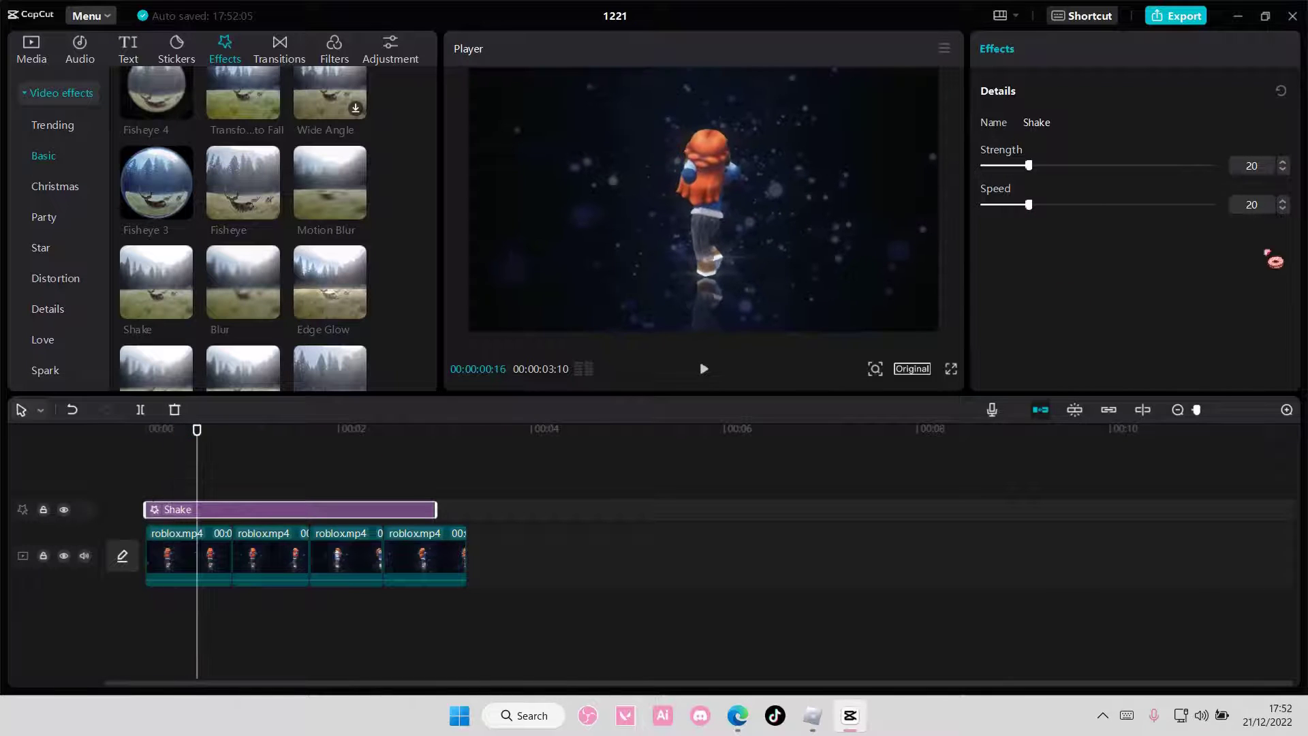
mouse_move(1069, 218)
mouse_down()
mouse_move(1095, 226)
mouse_move(1085, 228)
mouse_up()
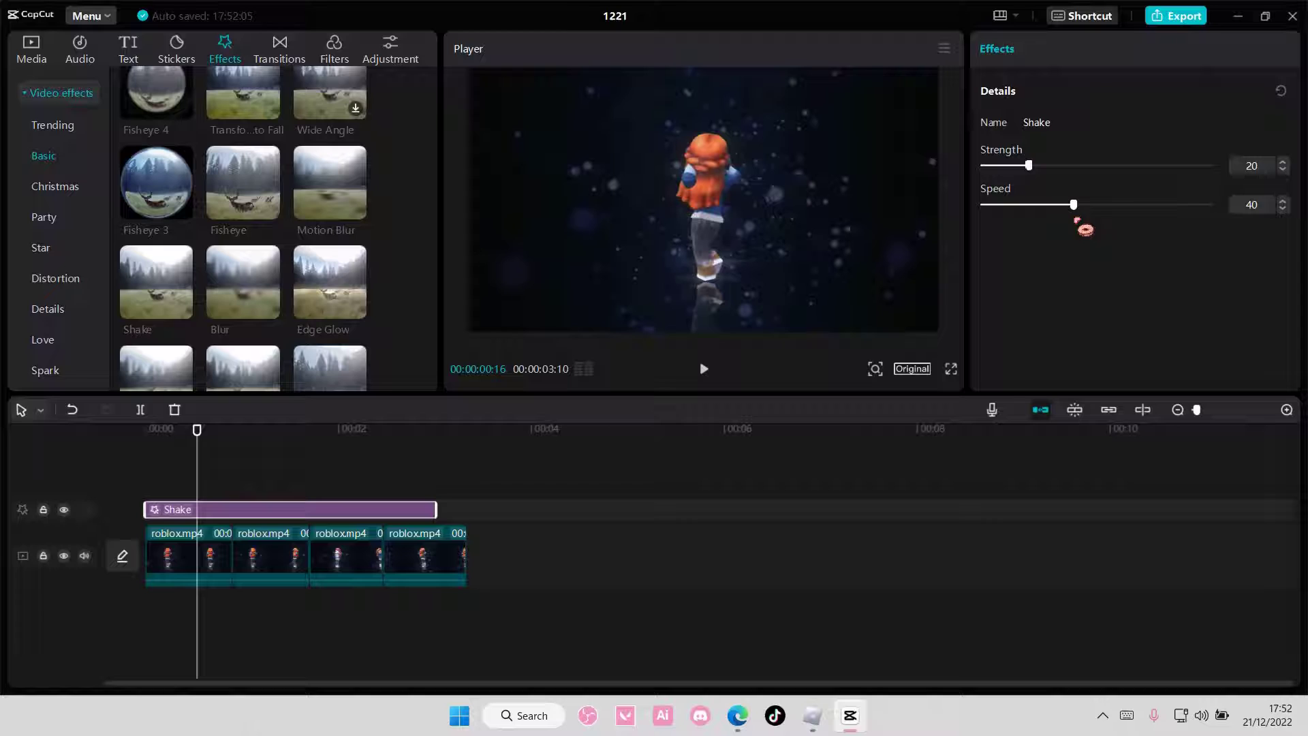
drag(1045, 168, 1068, 173)
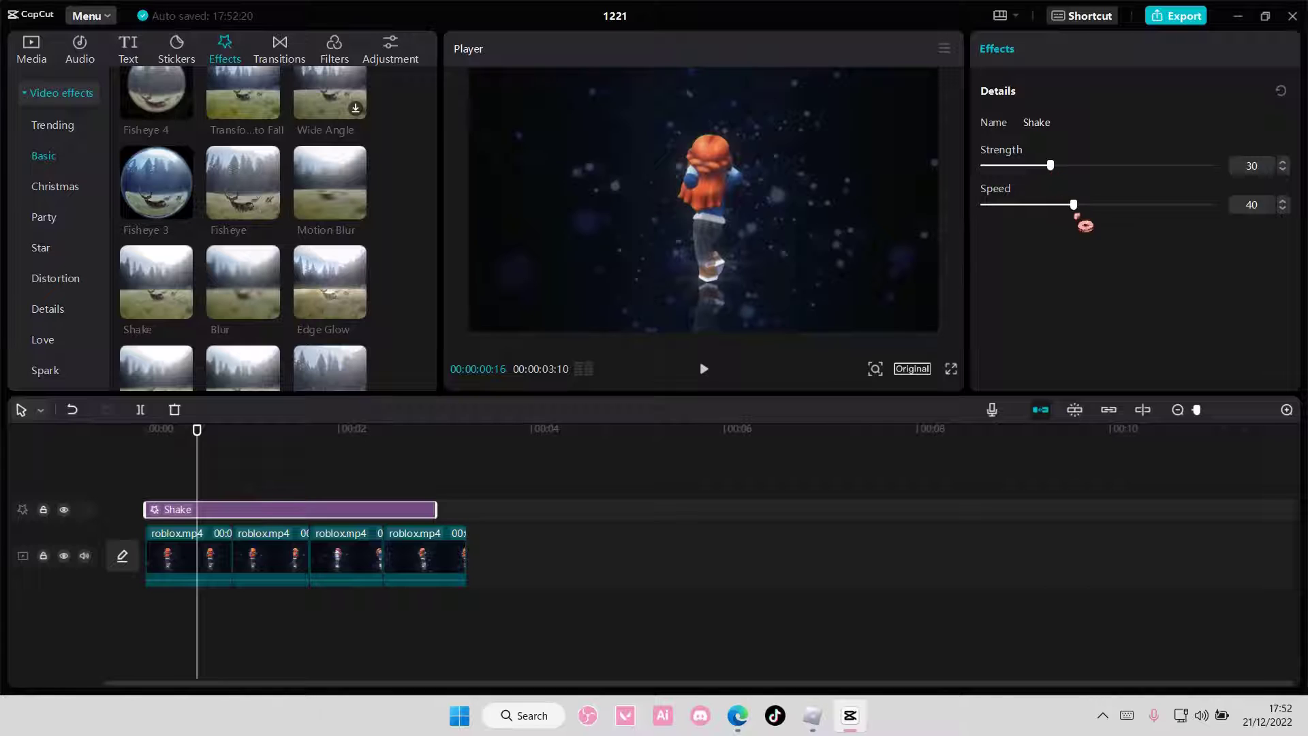
drag(1076, 216, 1052, 210)
Shorten the Shake effect to about five frames at the start of the first clip and play it back
drag(429, 507, 180, 509)
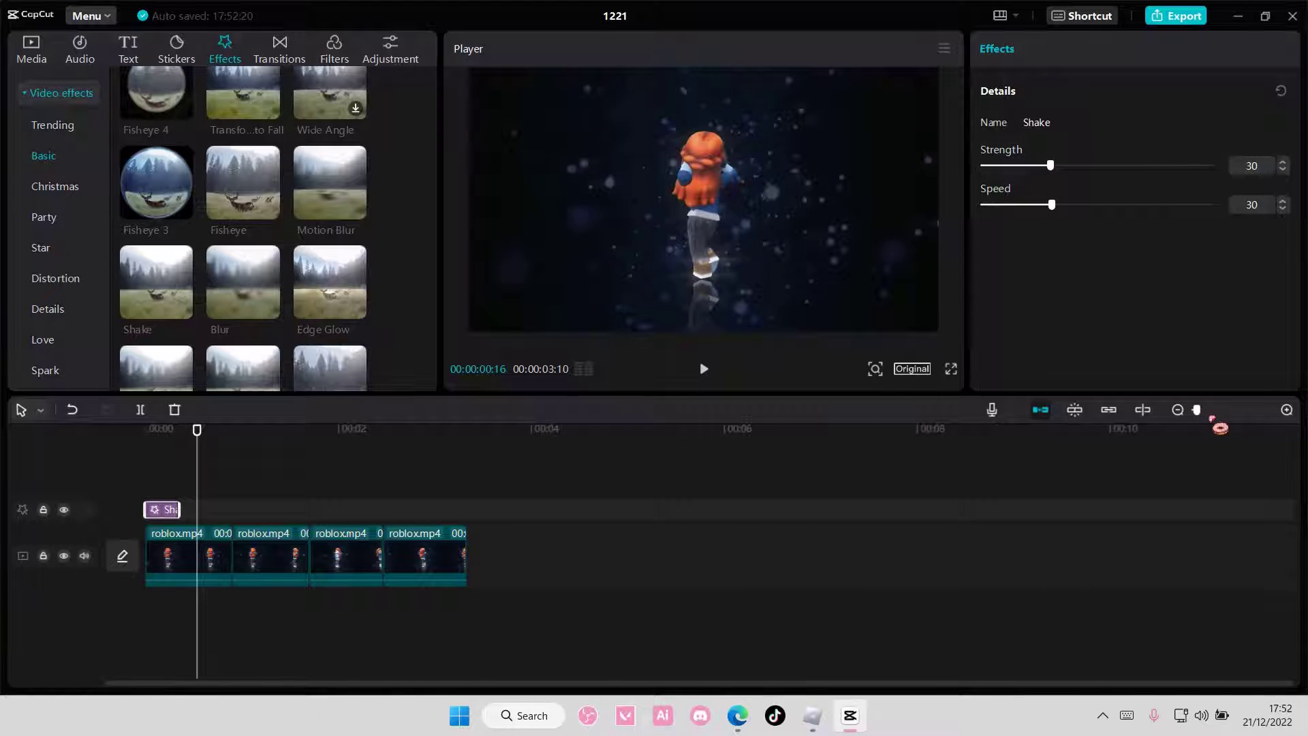
drag(1201, 411, 1217, 413)
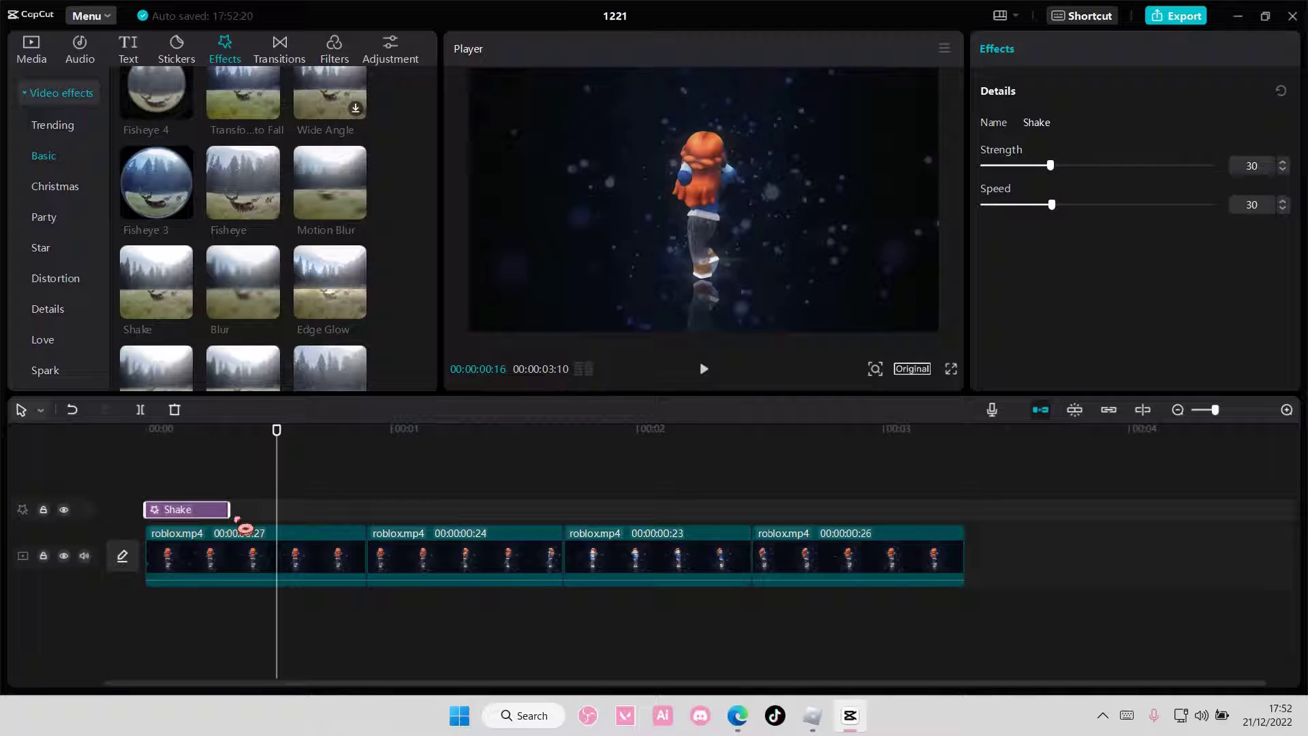
drag(229, 510, 197, 510)
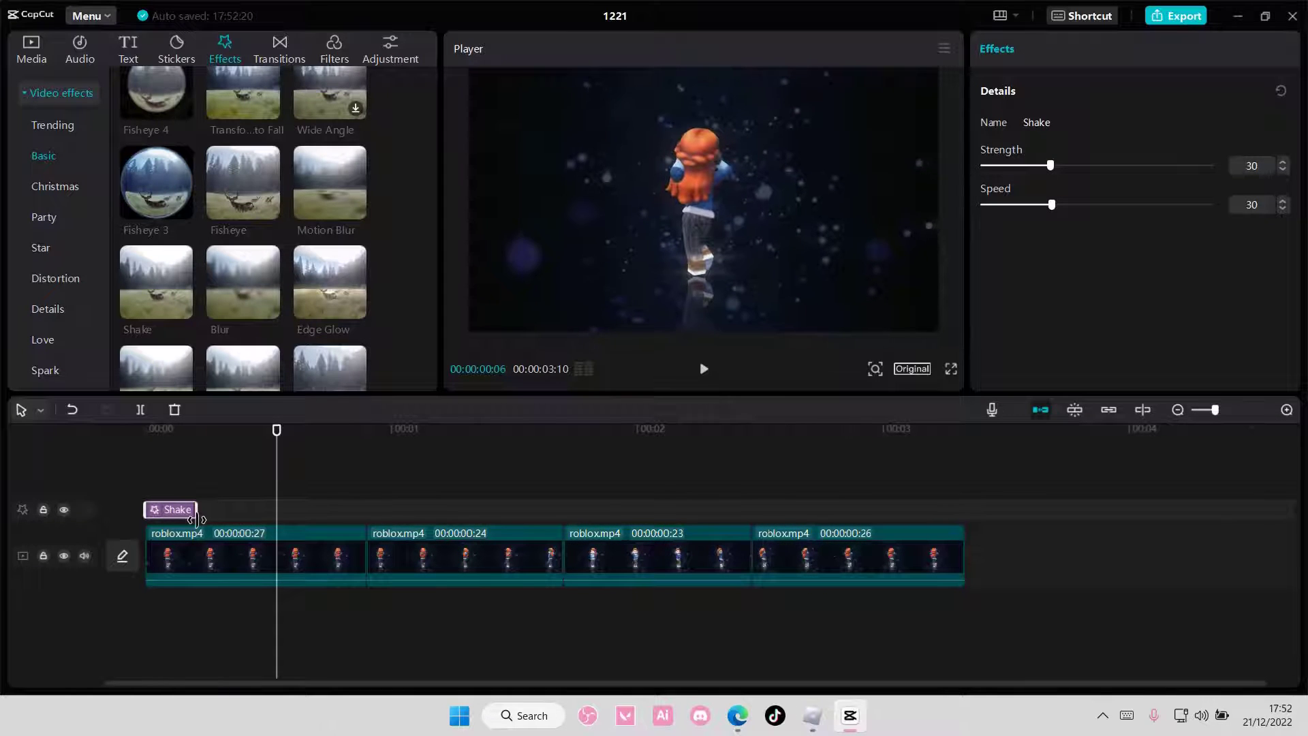
drag(274, 448, 129, 450)
key(space)
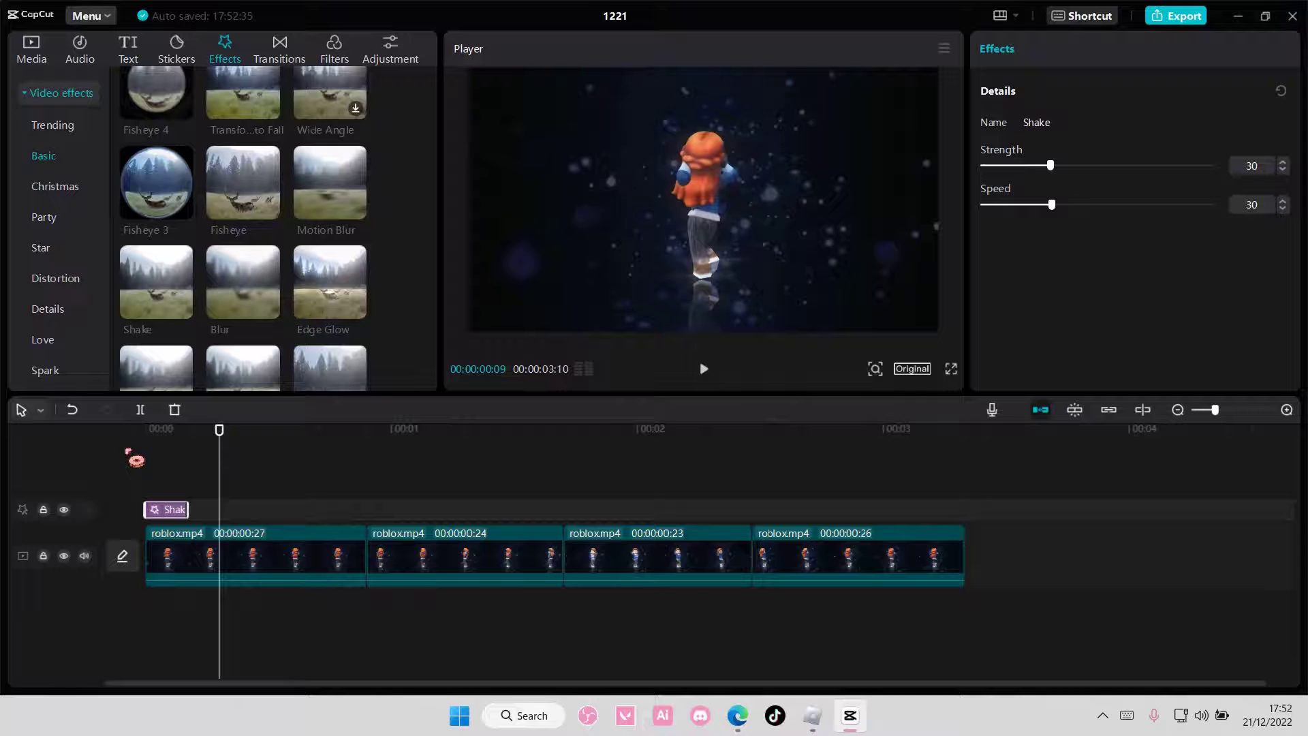
click(140, 477)
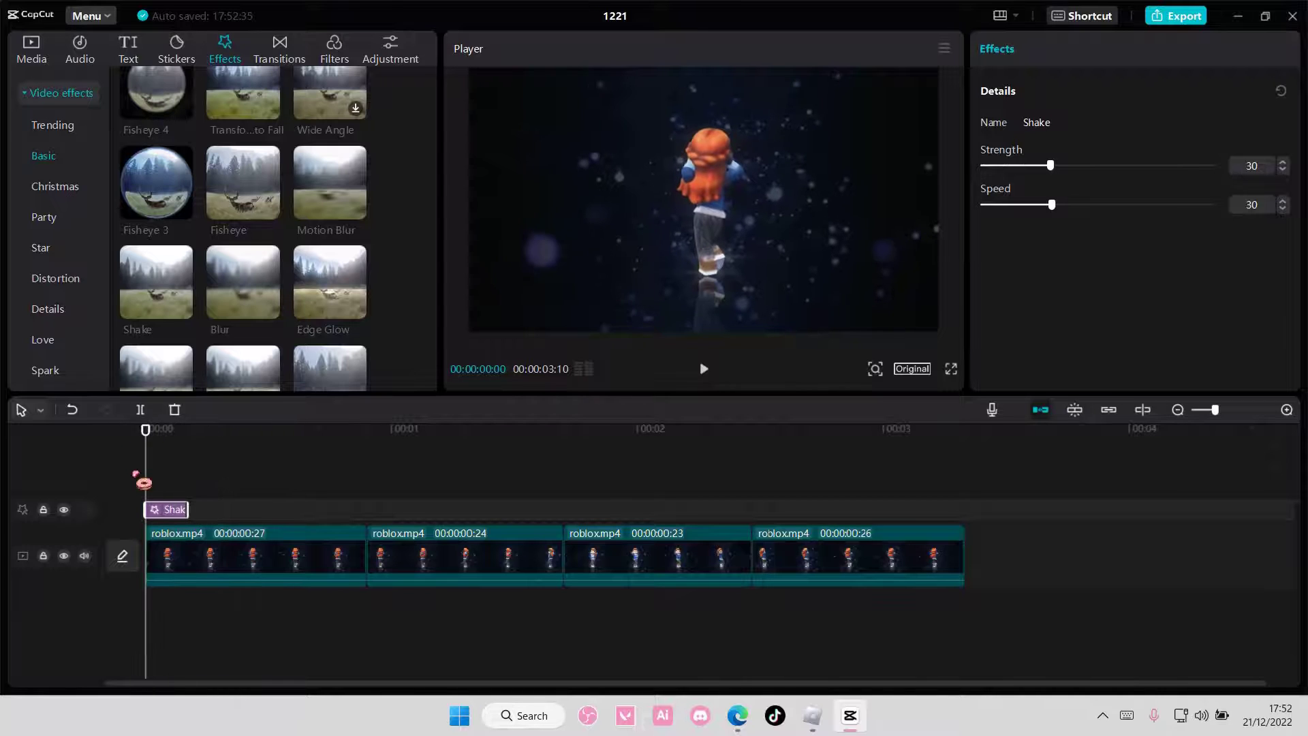
key(space)
Try copies of the Shake effect at the start of the second, third and fourth clips, deleting them after playback
drag(240, 454, 572, 478)
key(ctrl+v)
click(565, 477)
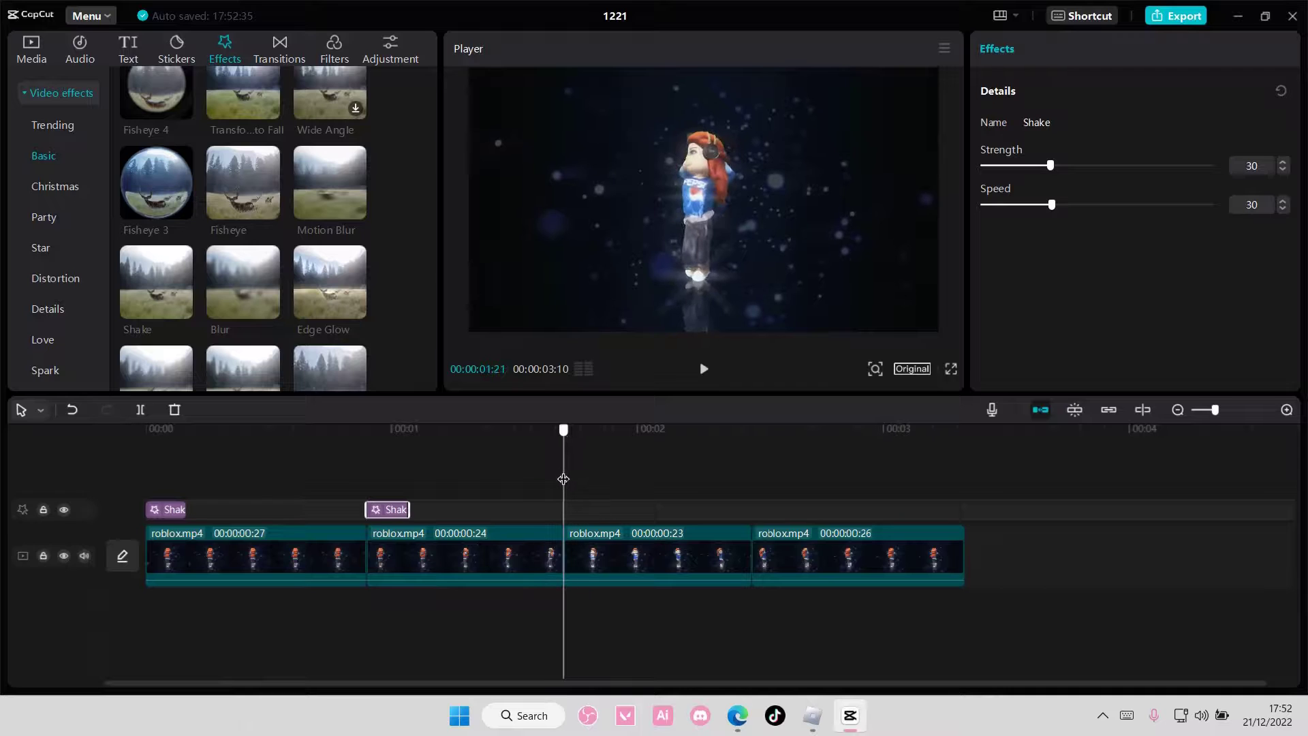
key(ctrl+v)
click(742, 491)
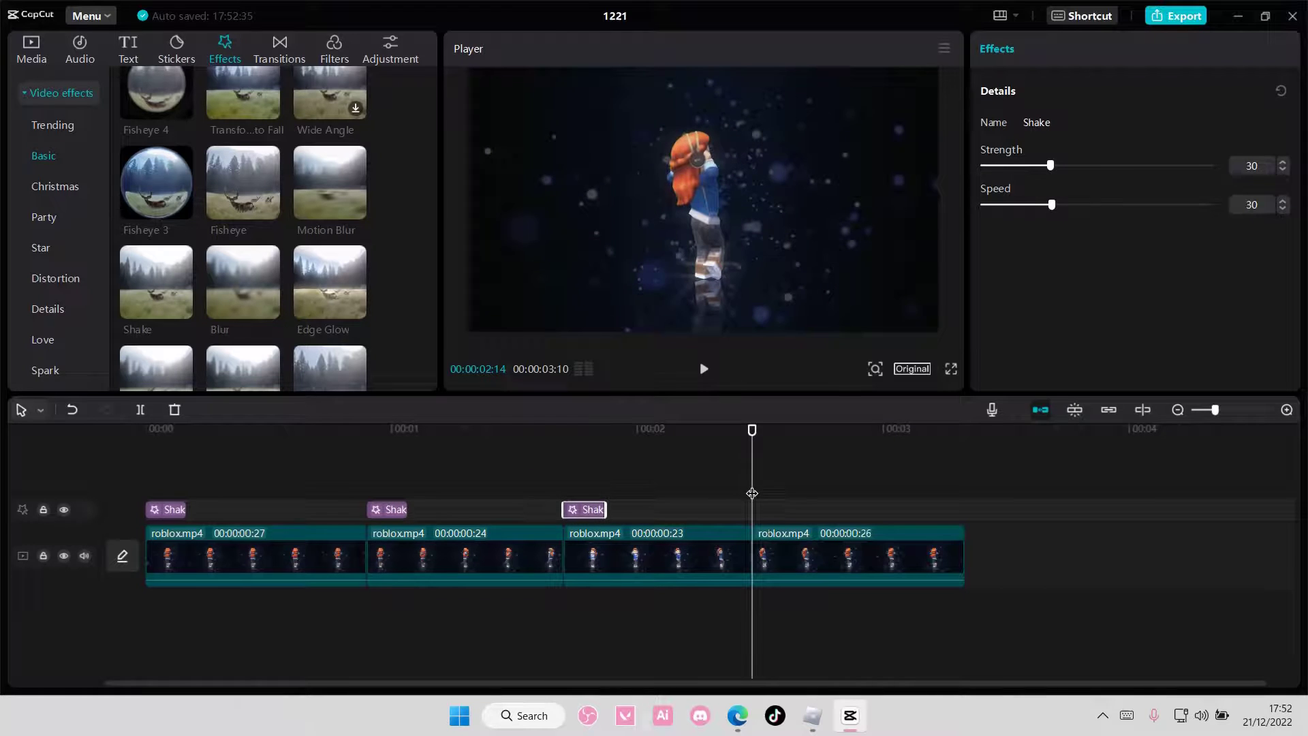
key(ctrl+v)
click(147, 477)
key(space)
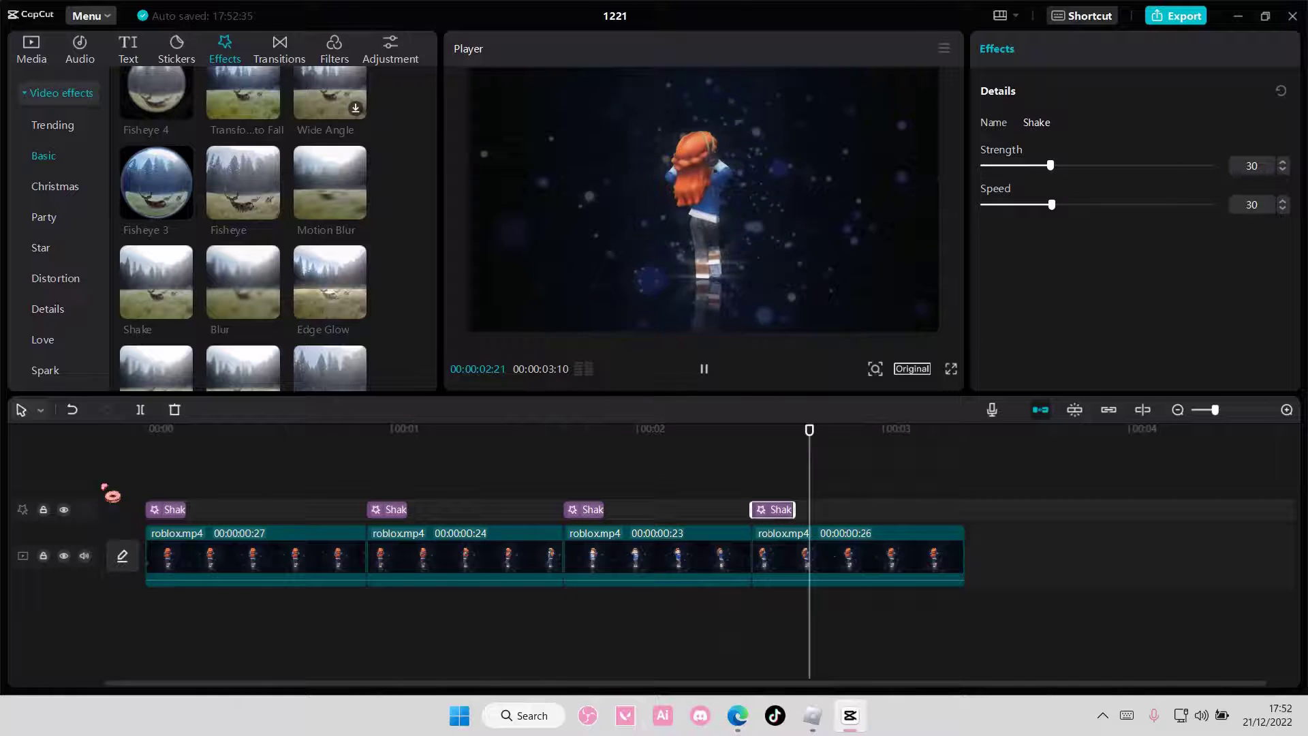
key(space)
drag(851, 505, 386, 501)
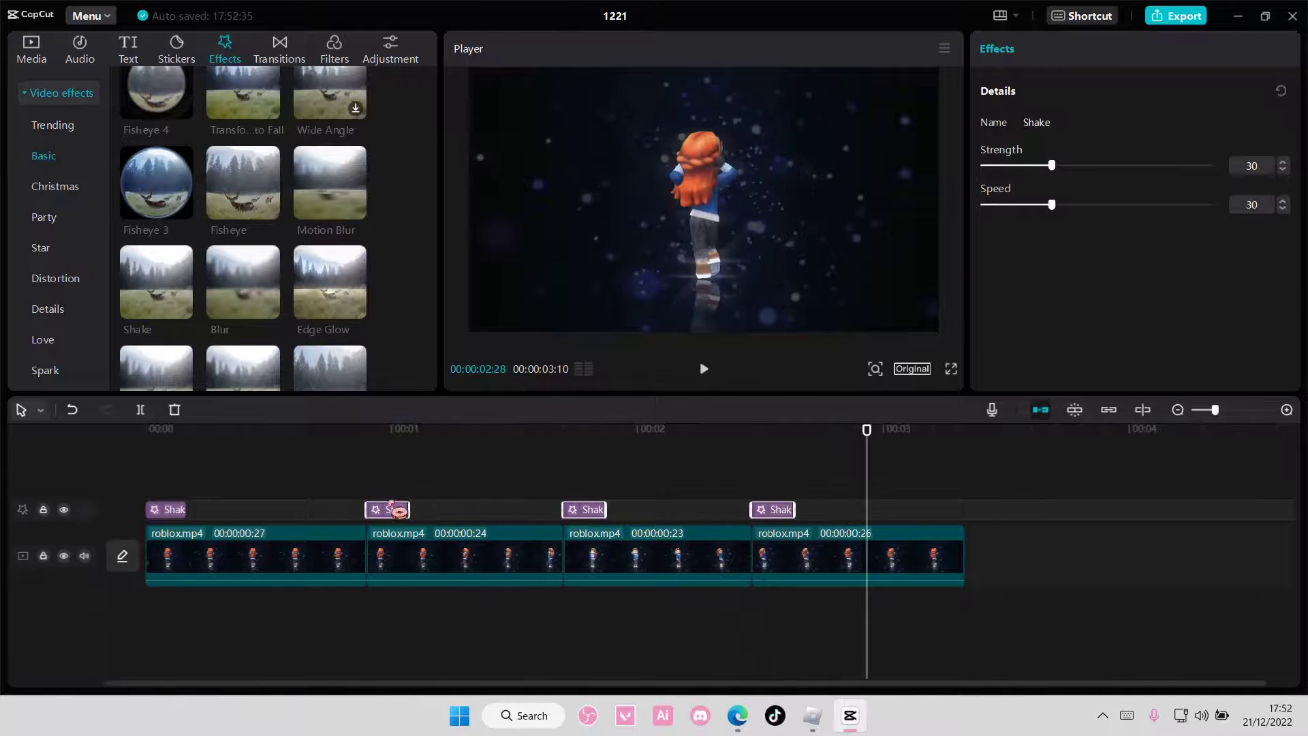
key(Delete)
Shorten the Shake effect on the first clip to about three frames and play it back
drag(186, 510, 170, 508)
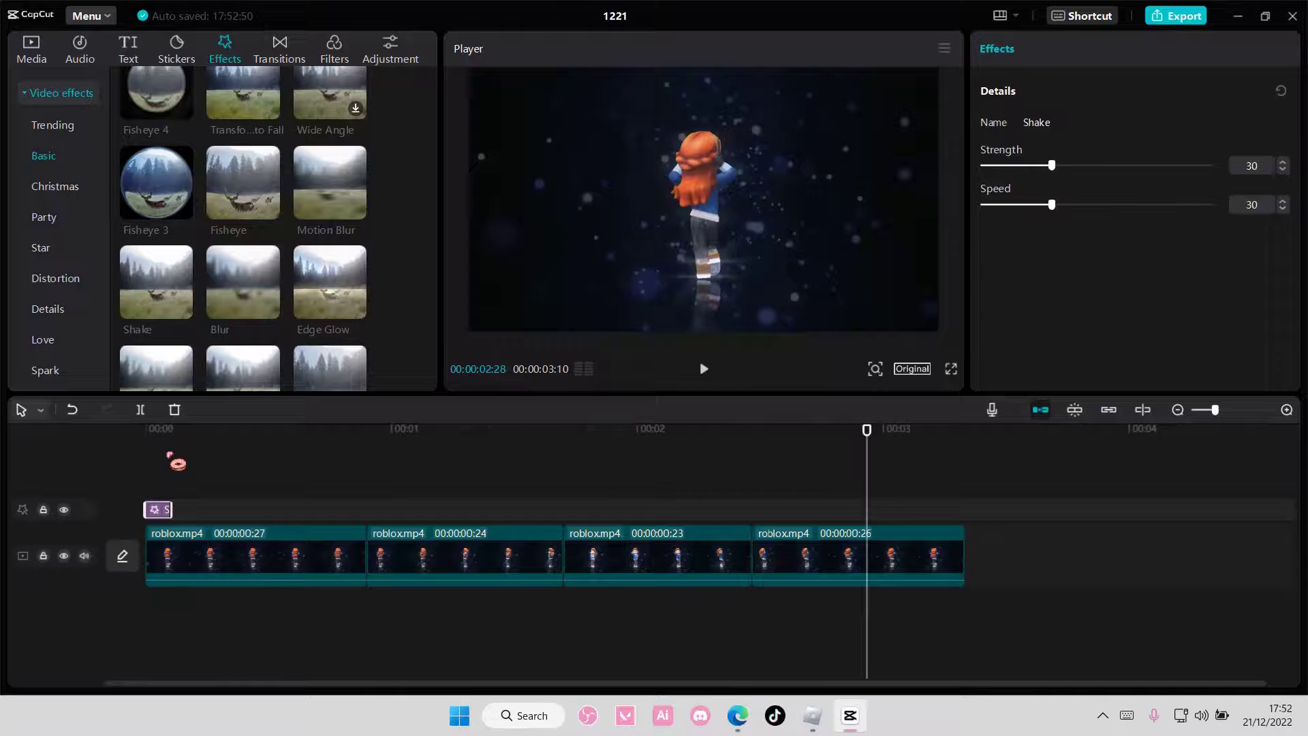
click(155, 452)
drag(155, 449, 141, 441)
key(space)
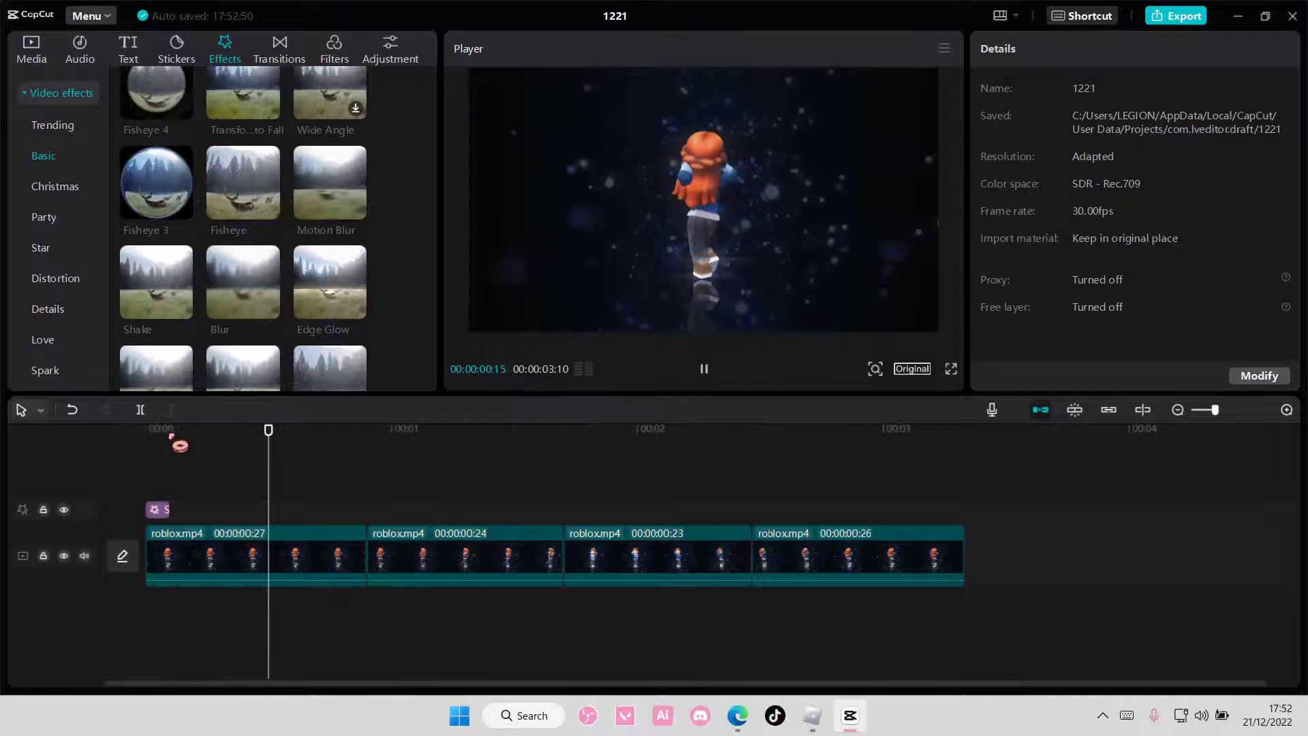
click(145, 445)
key(space)
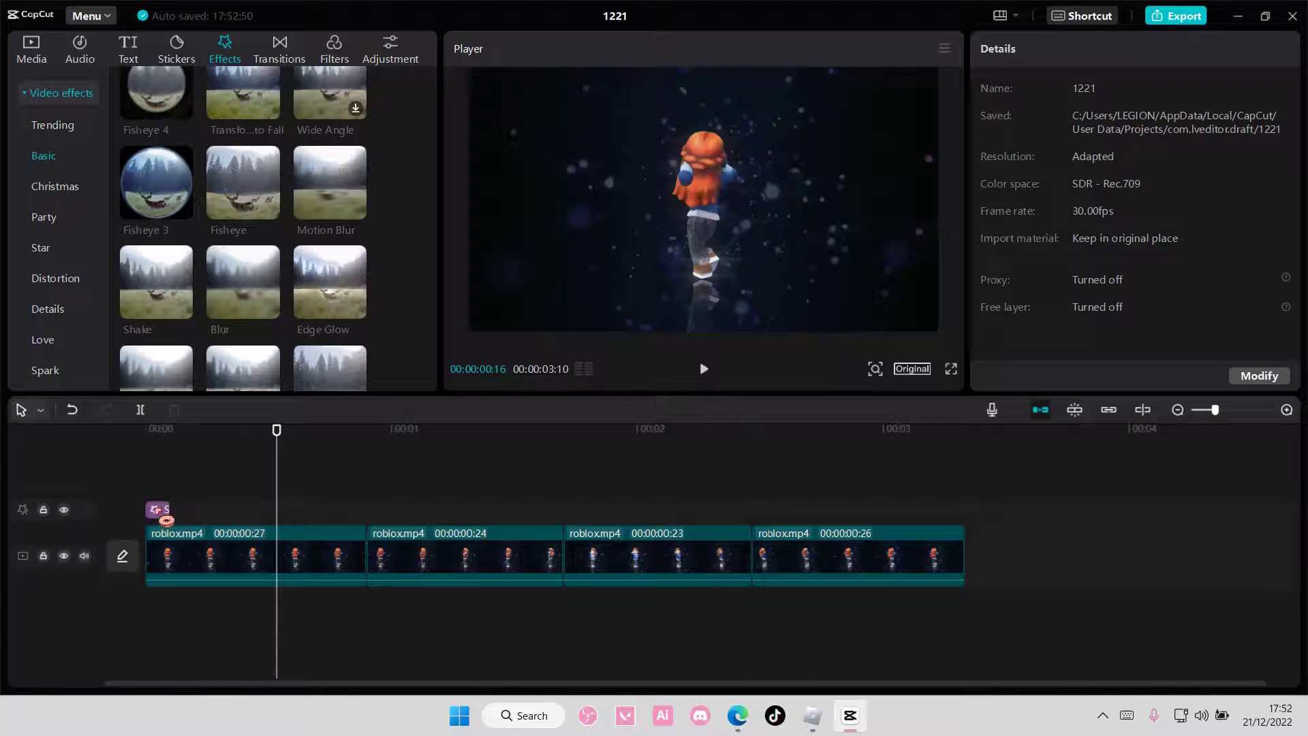
Copy the shortened Shake effect to the start of the second, third and fourth clips
click(159, 510)
drag(276, 467, 130, 452)
key(ctrl+v)
key(ctrl+v)
key(ctrl+v)
click(130, 452)
Try the Blurry Focus effect, trimmed to about four frames, on the start of the first clip, deleting it after playback
scroll(259, 245, down, 1)
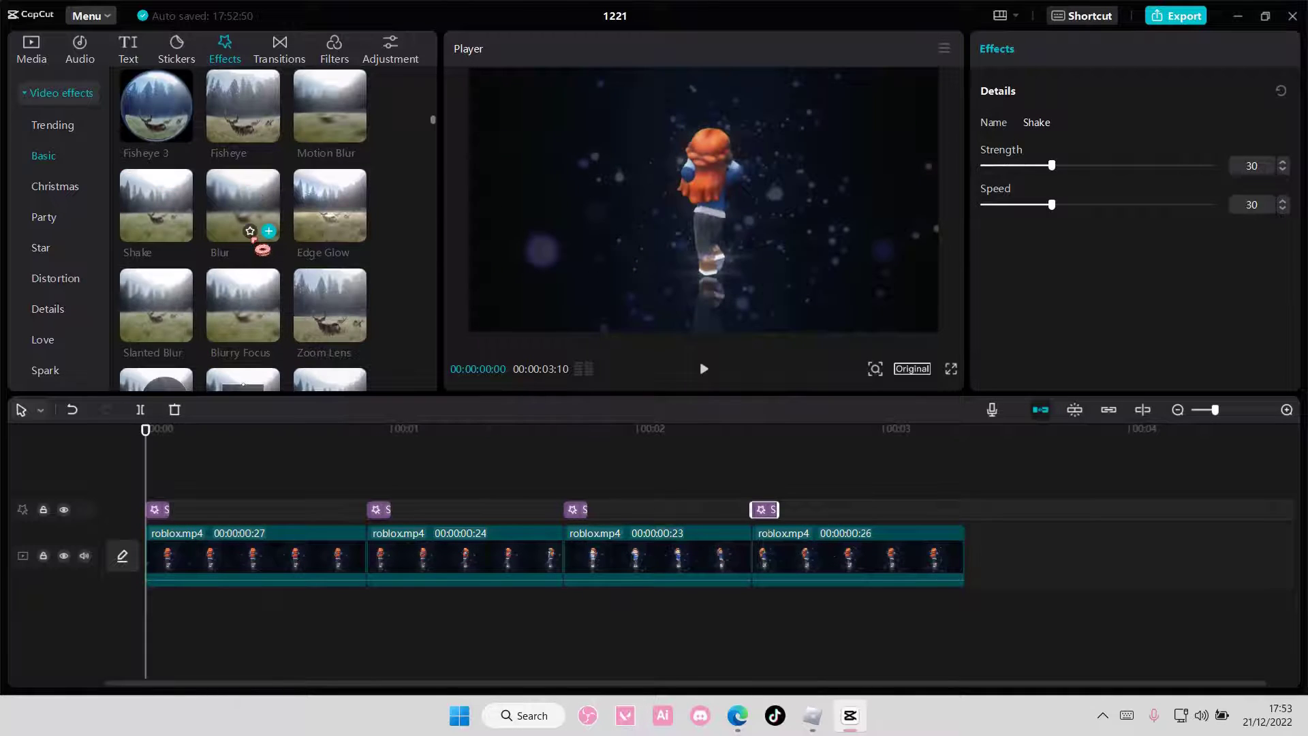
click(269, 330)
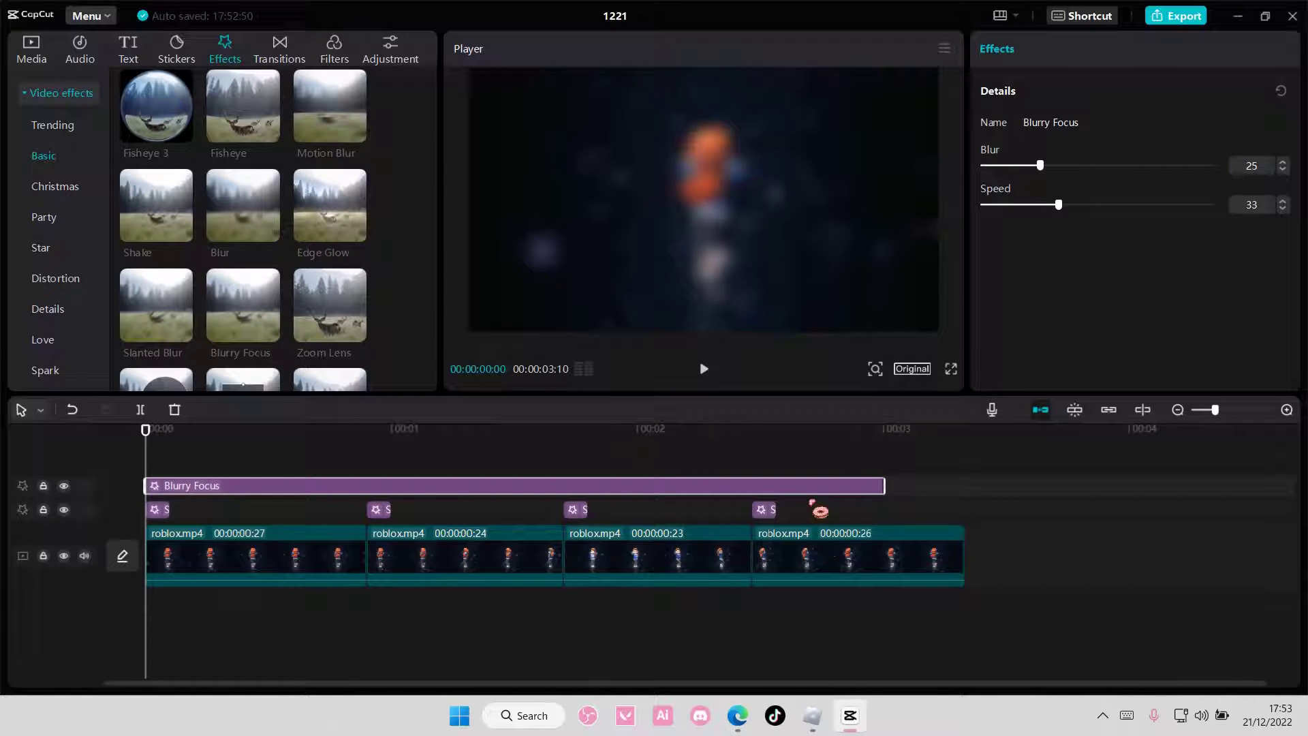
drag(885, 486, 179, 486)
key(space)
key(space)
drag(285, 452, 102, 444)
key(space)
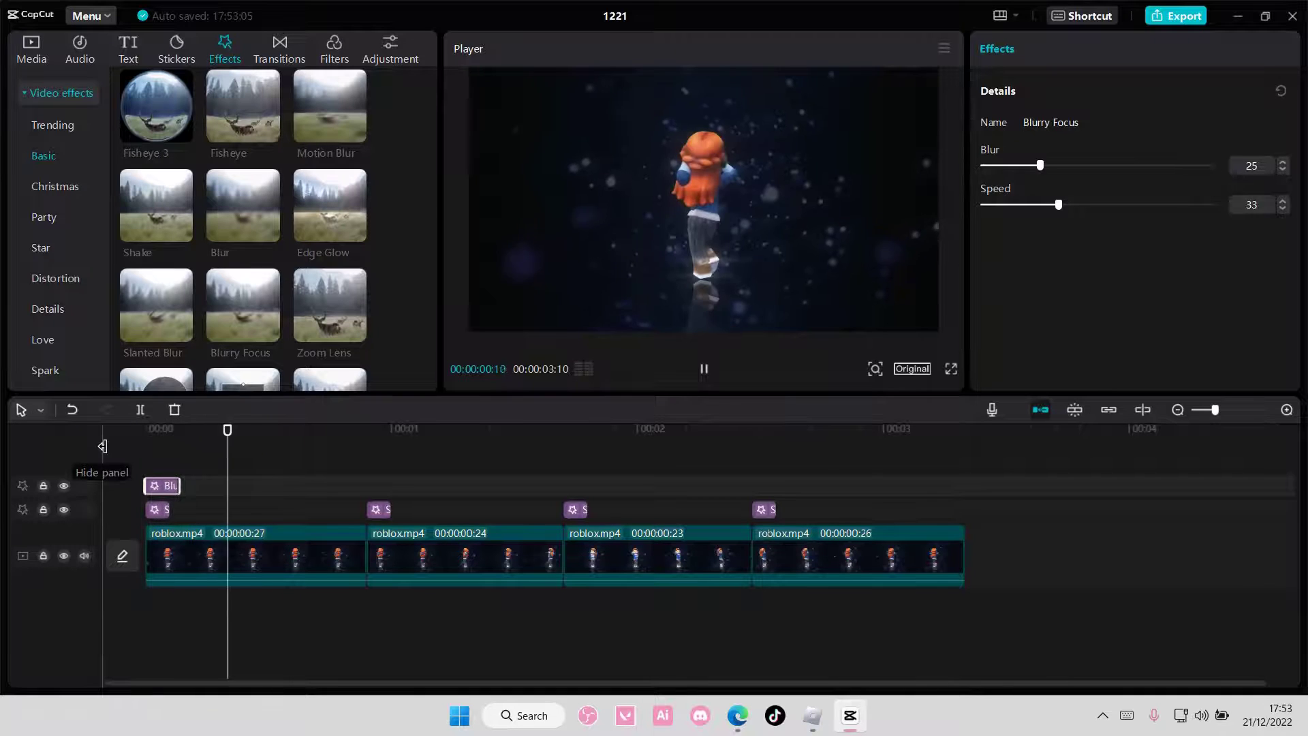
key(space)
key(Delete)
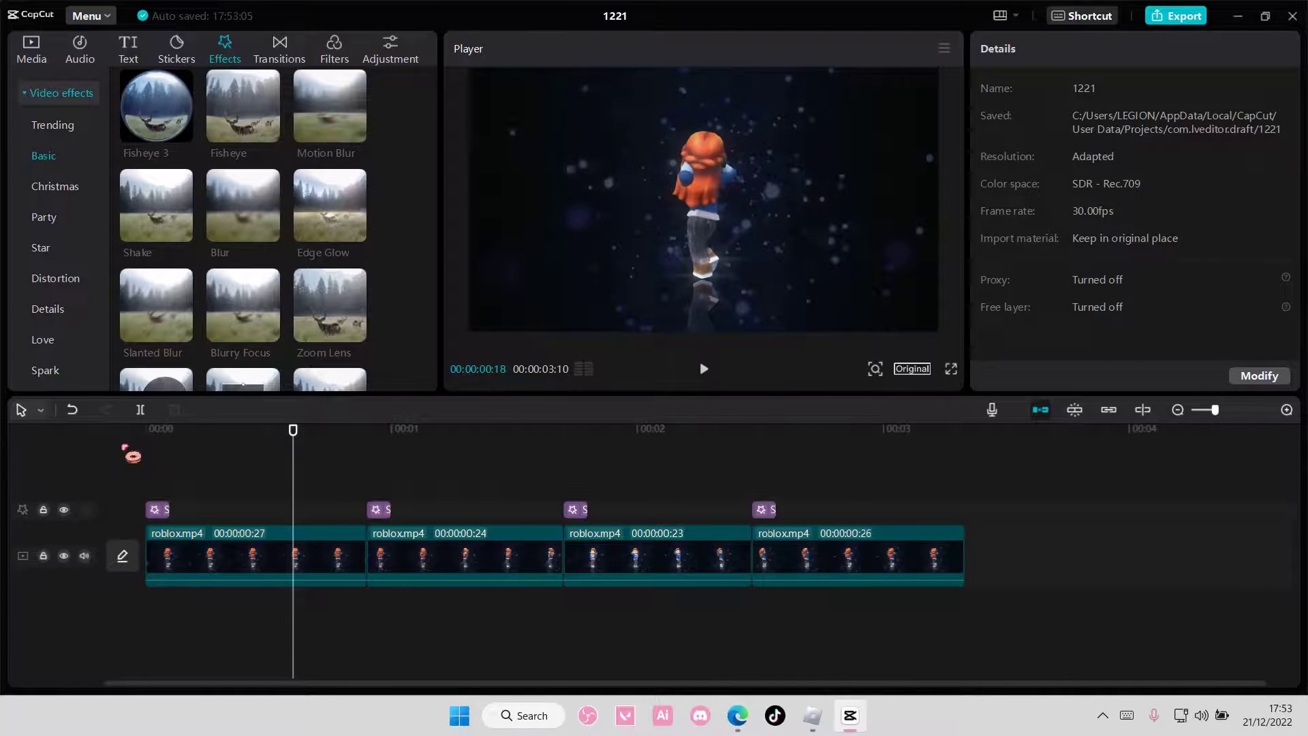
Add the Vertical Blur effect from the Details video effects at the start of the timeline
key(Home)
click(82, 315)
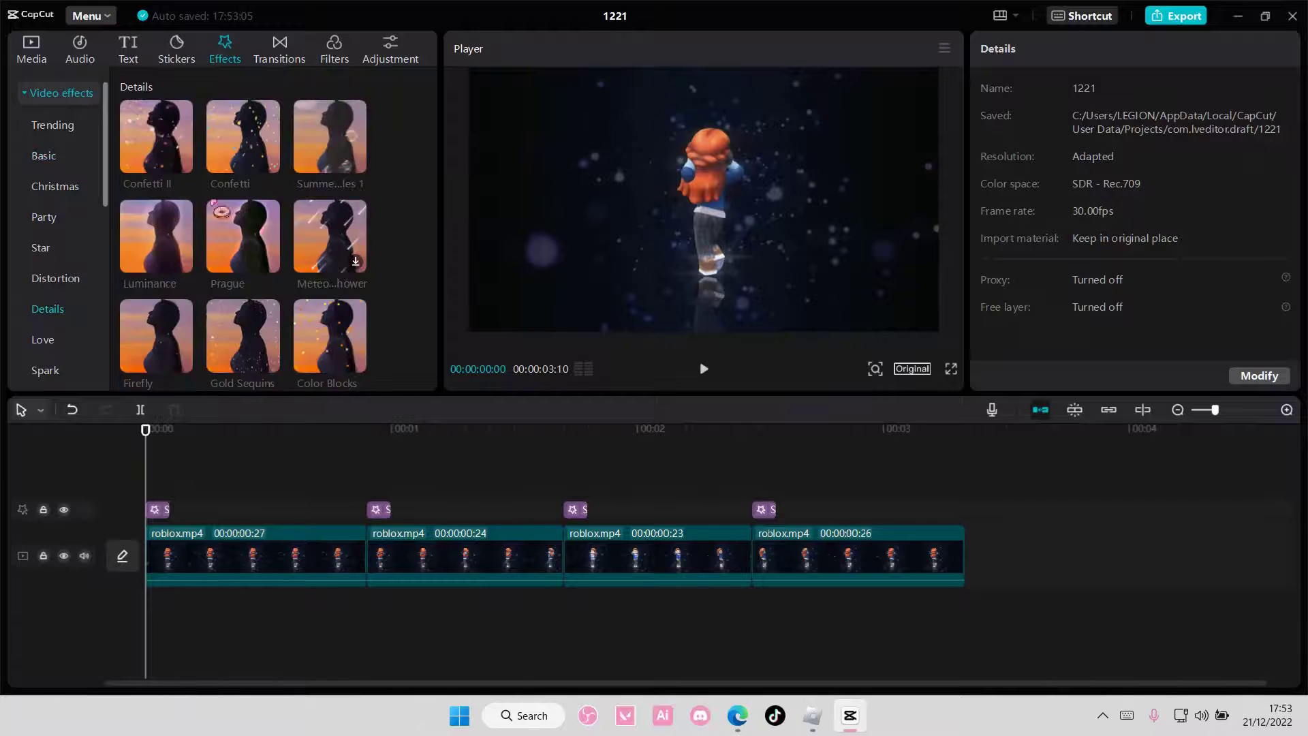
scroll(315, 230, down, 5)
scroll(315, 231, down, 5)
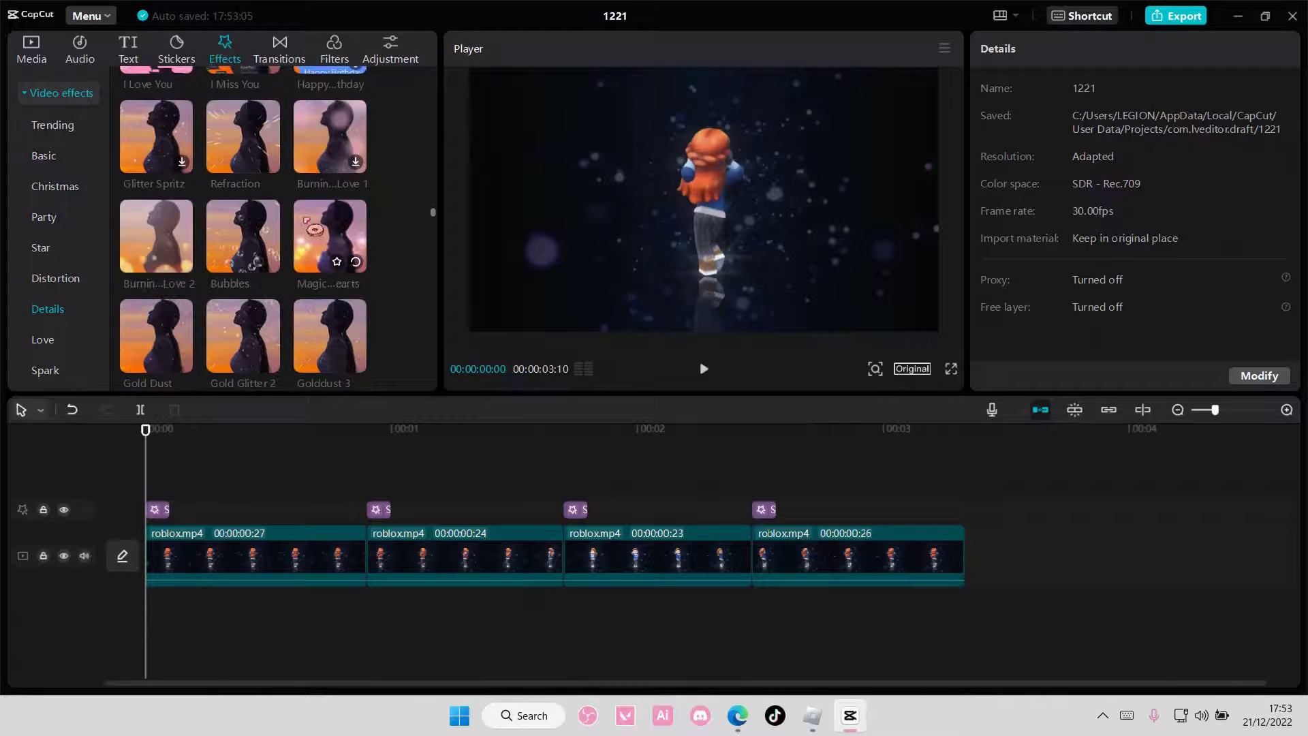
scroll(314, 229, down, 5)
scroll(317, 228, down, 3)
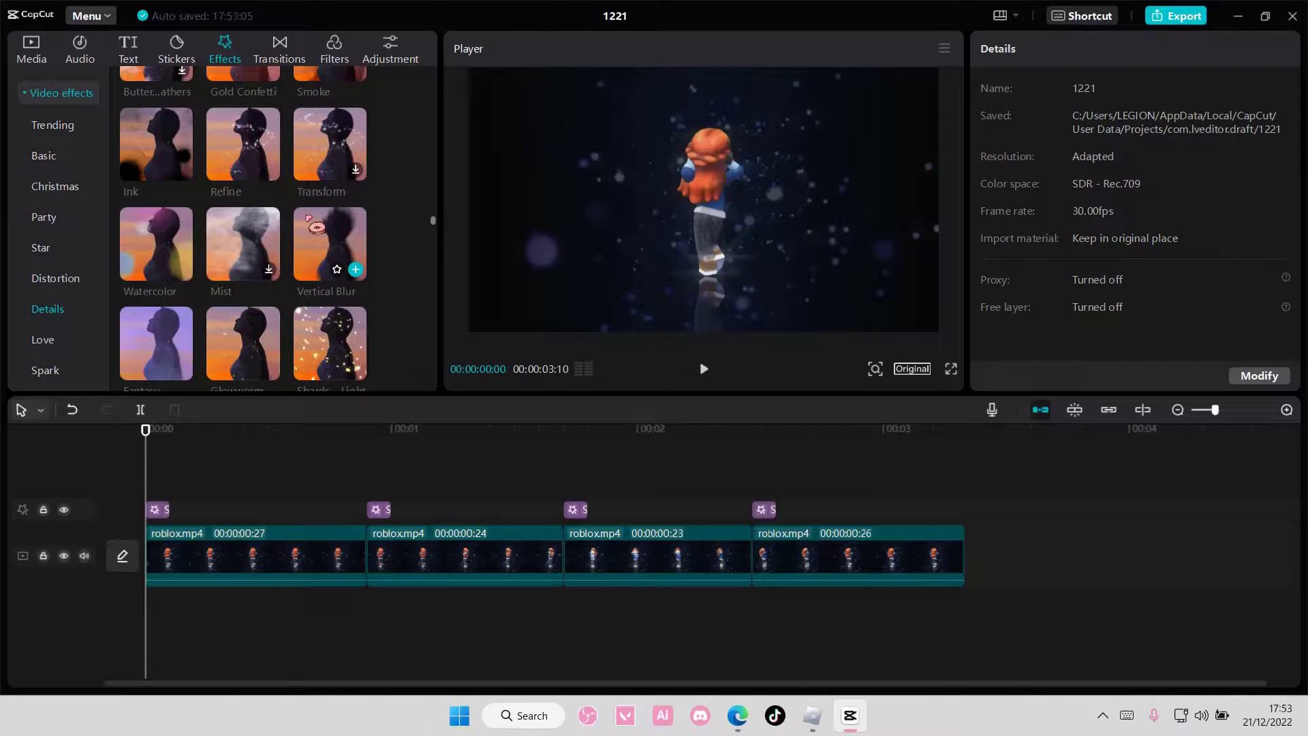
scroll(308, 218, down, 2)
click(356, 120)
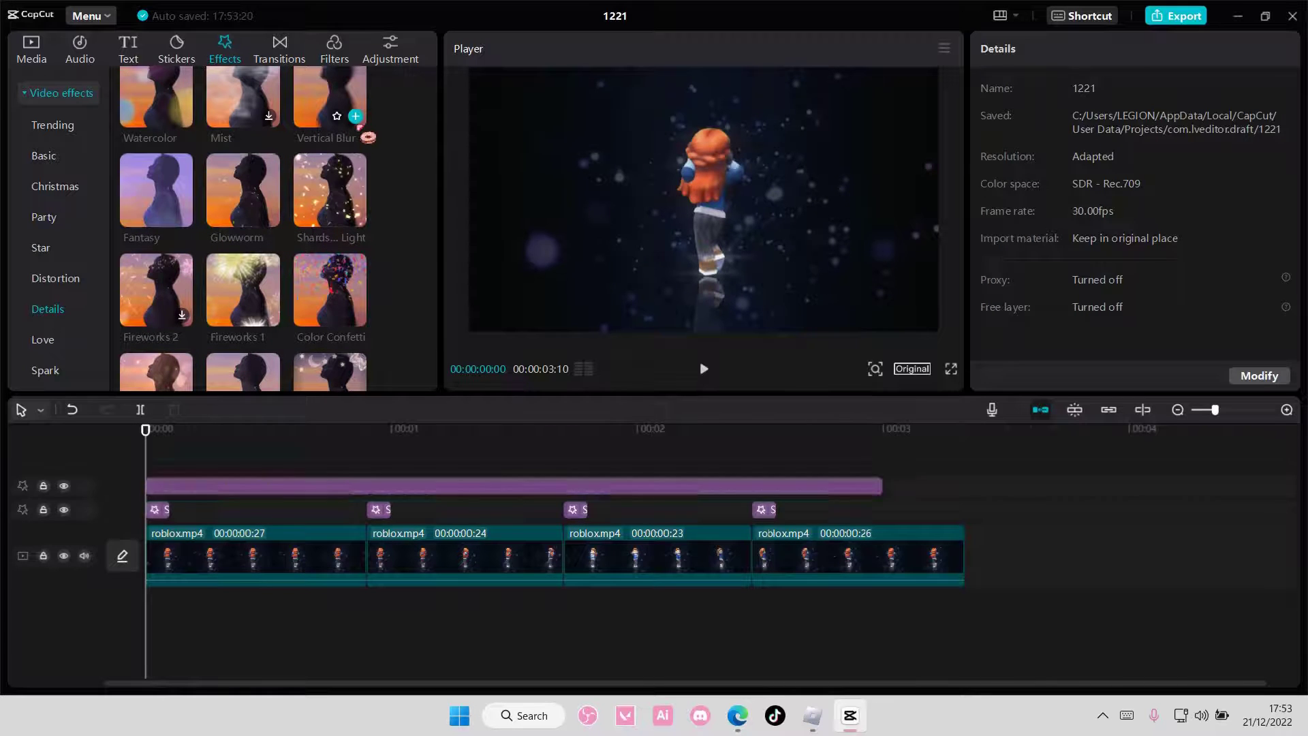
Shorten the Vertical Blur effect to match the first Shake effect's length and play it back
drag(846, 488, 172, 488)
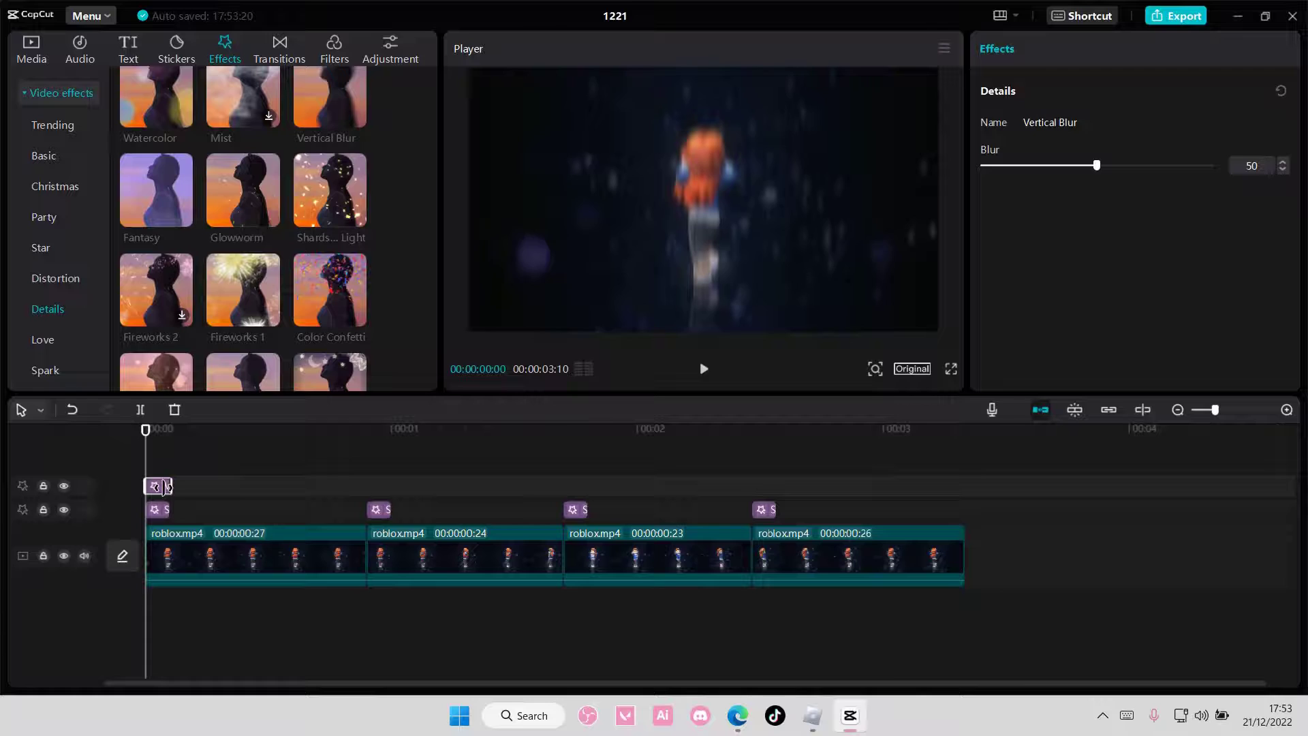
key(space)
click(146, 468)
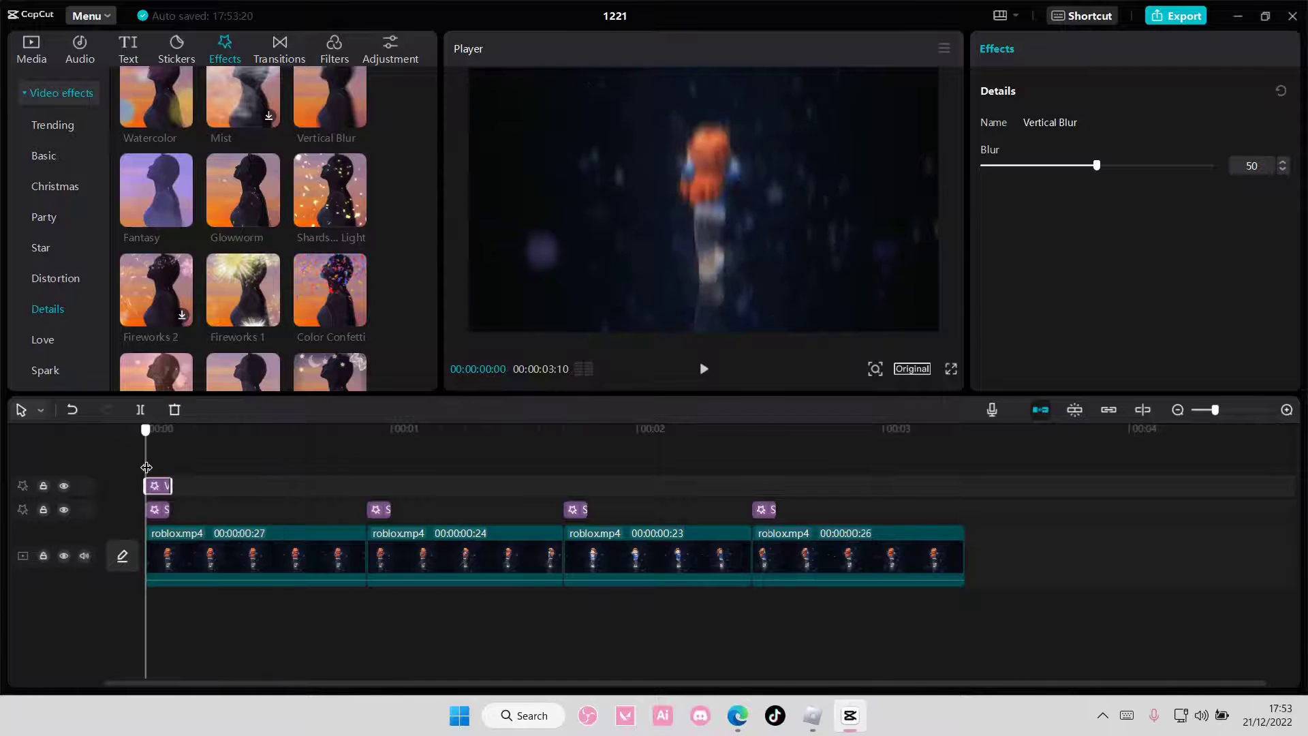
click(374, 463)
key(ctrl+v)
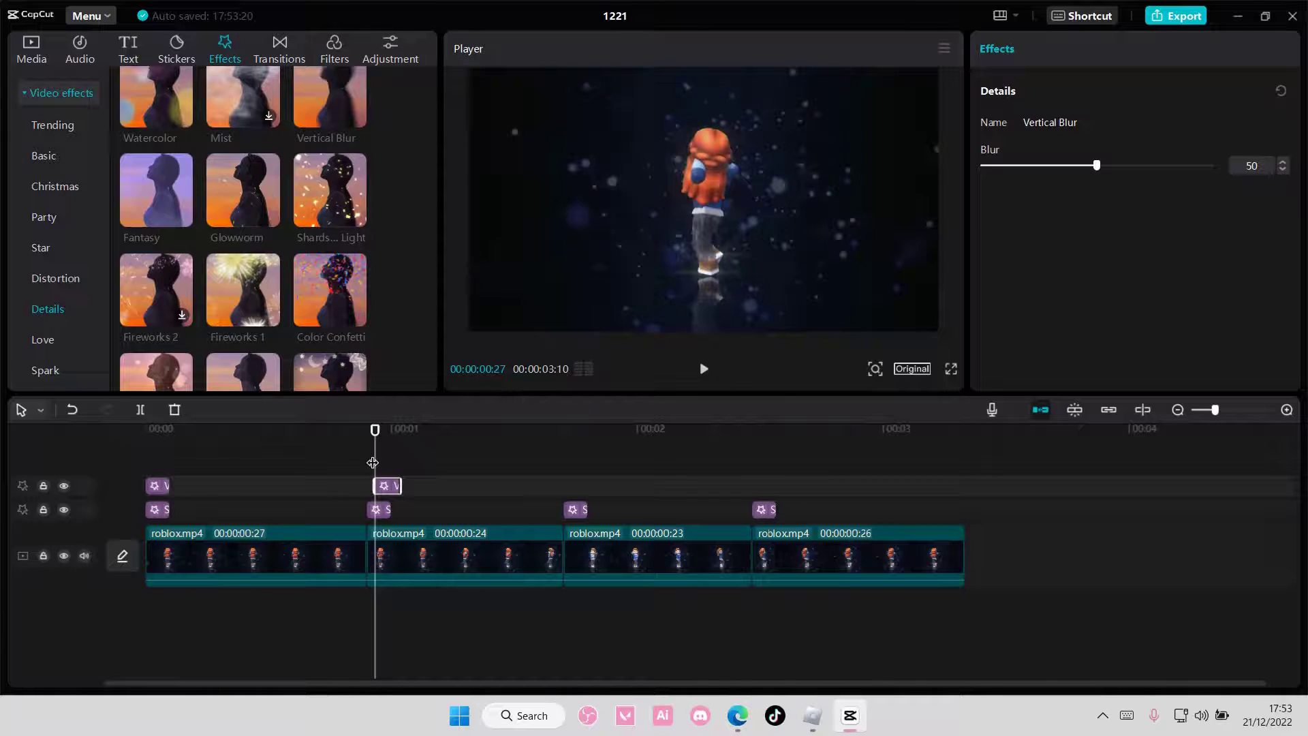
key(ctrl+z)
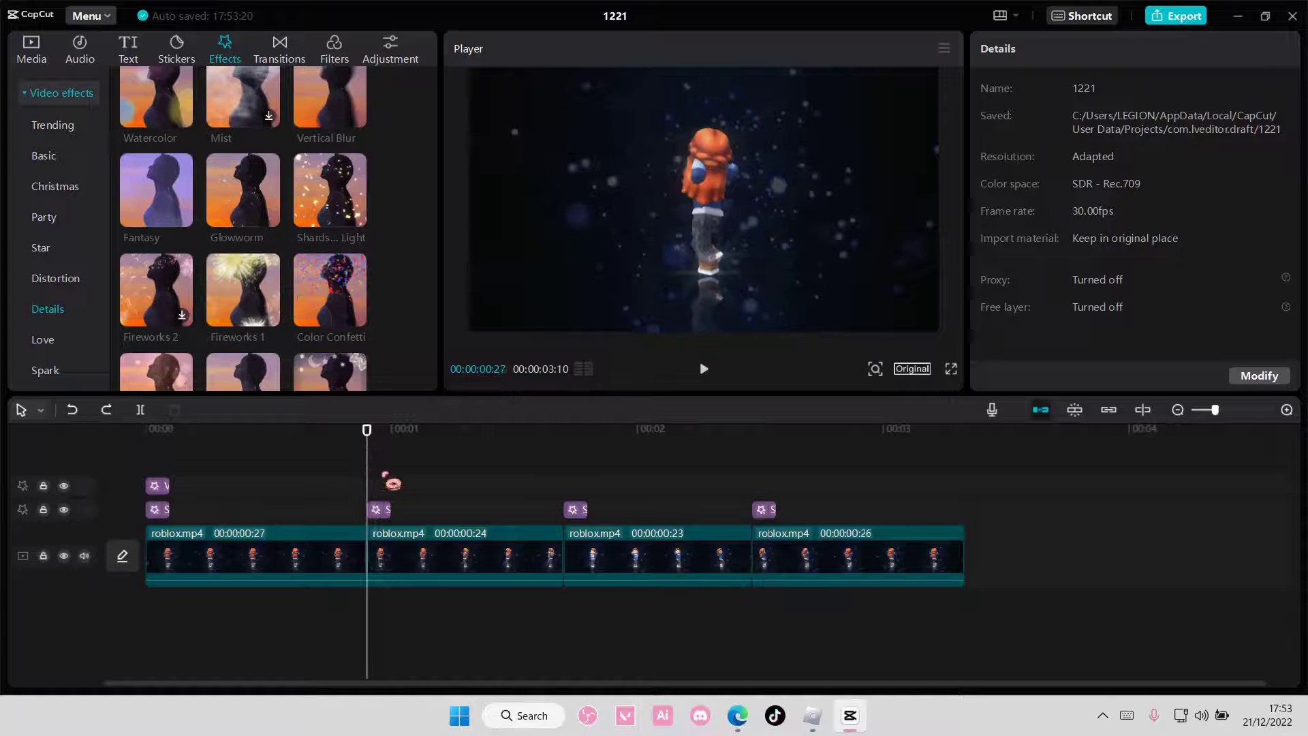
Paste the Vertical Blur effect at the start of the second, third and fourth clips, aligned with the Shake effects
key(ctrl+v)
drag(367, 455, 444, 455)
key(ctrl+v)
key(ctrl+v)
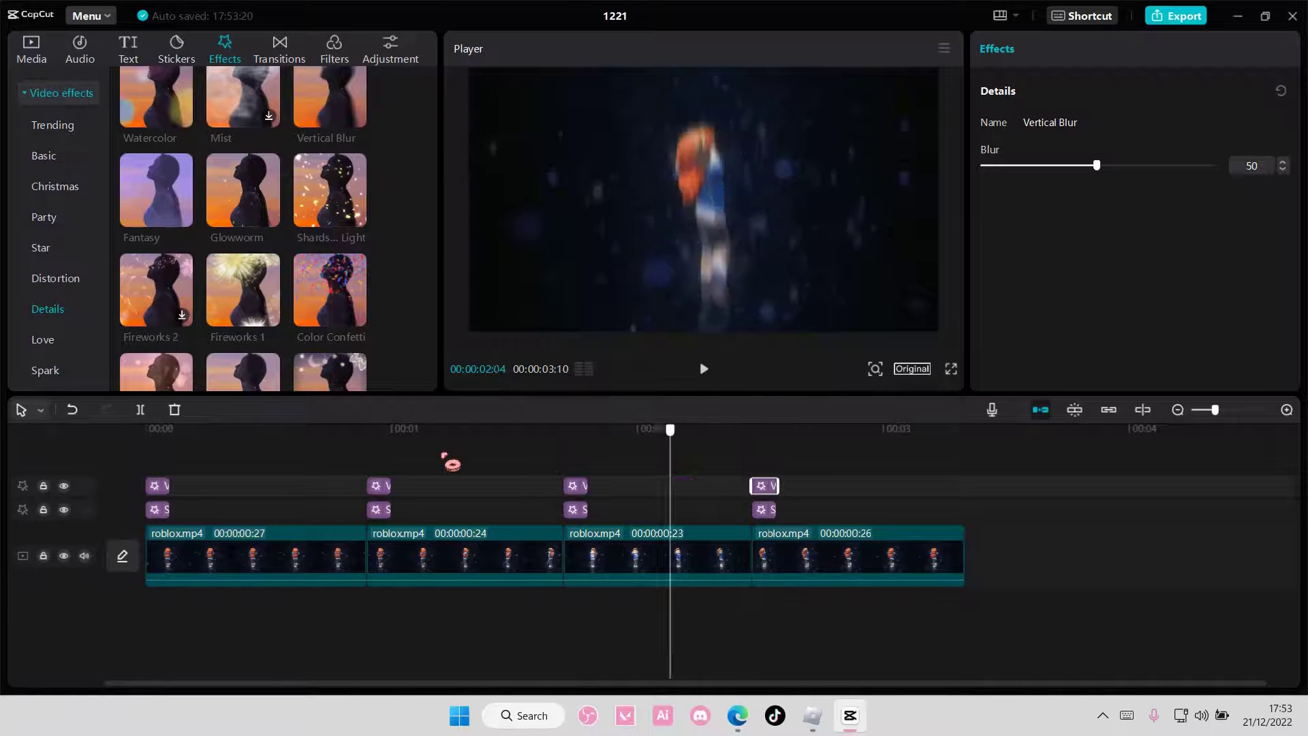
Play back the timeline from the start to check the Vertical Blur and Shake effects on all four segments
key(Home)
key(space)
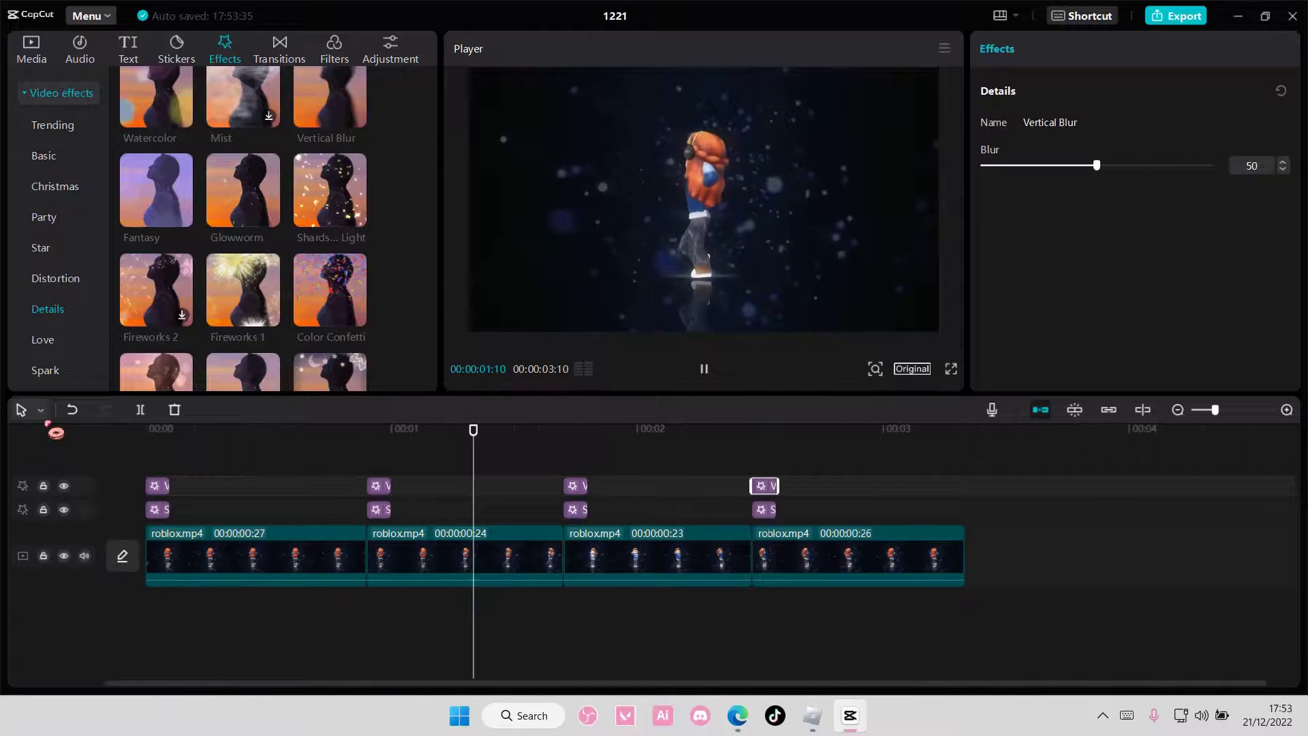
key(space)
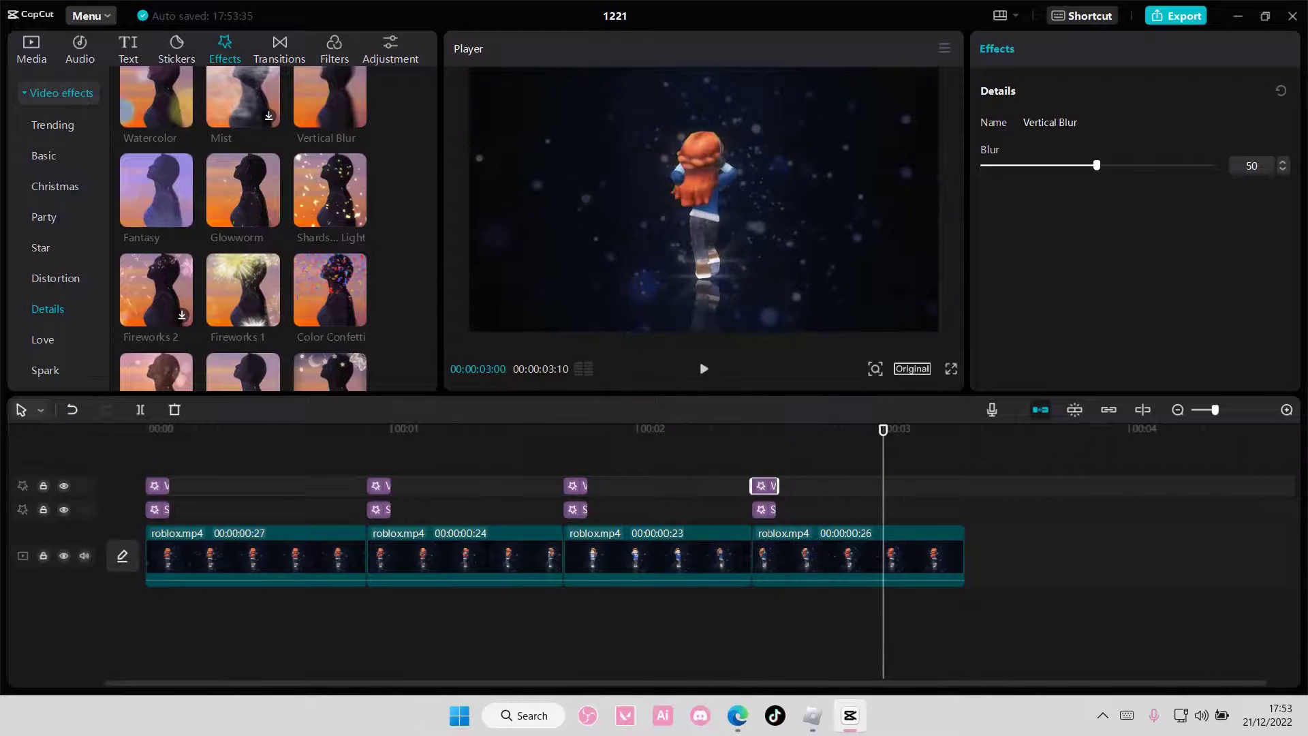
Add the white B&W library clip on a track above the first roblox.mp4 segment and trim it to that segment's 27-frame length
click(32, 55)
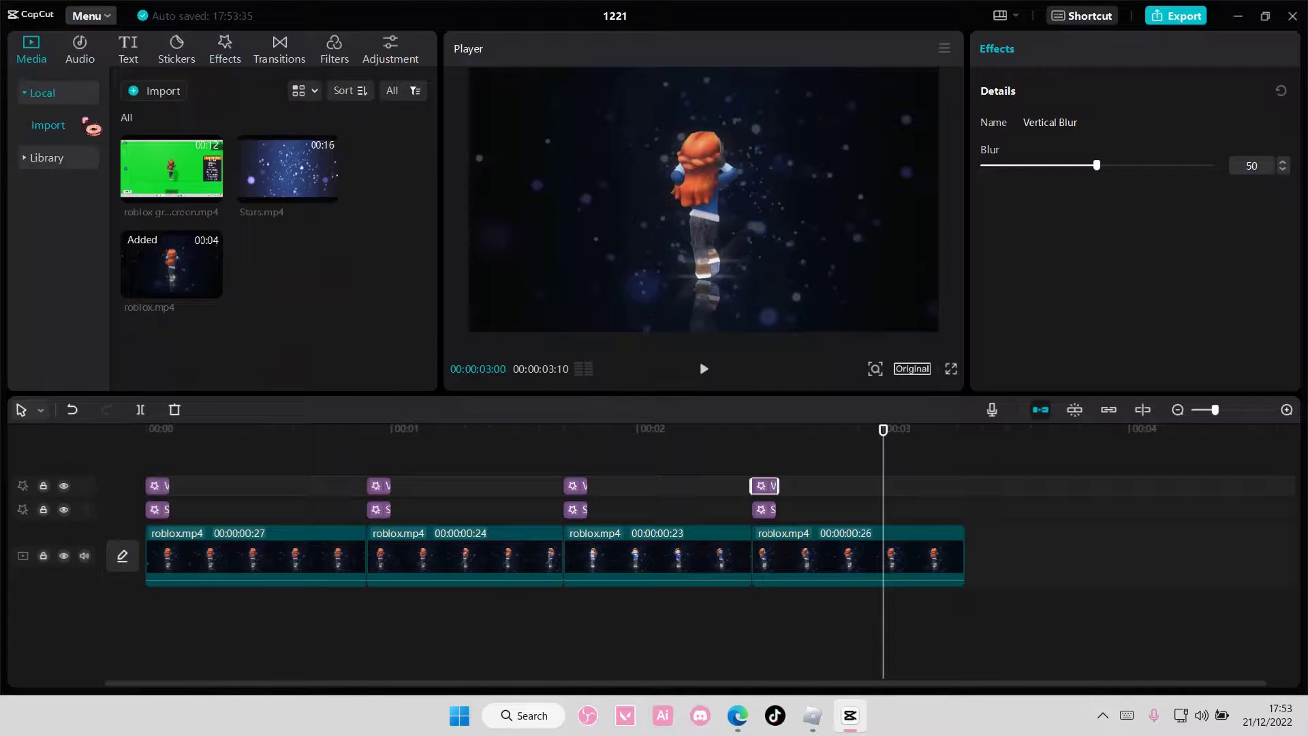
click(61, 158)
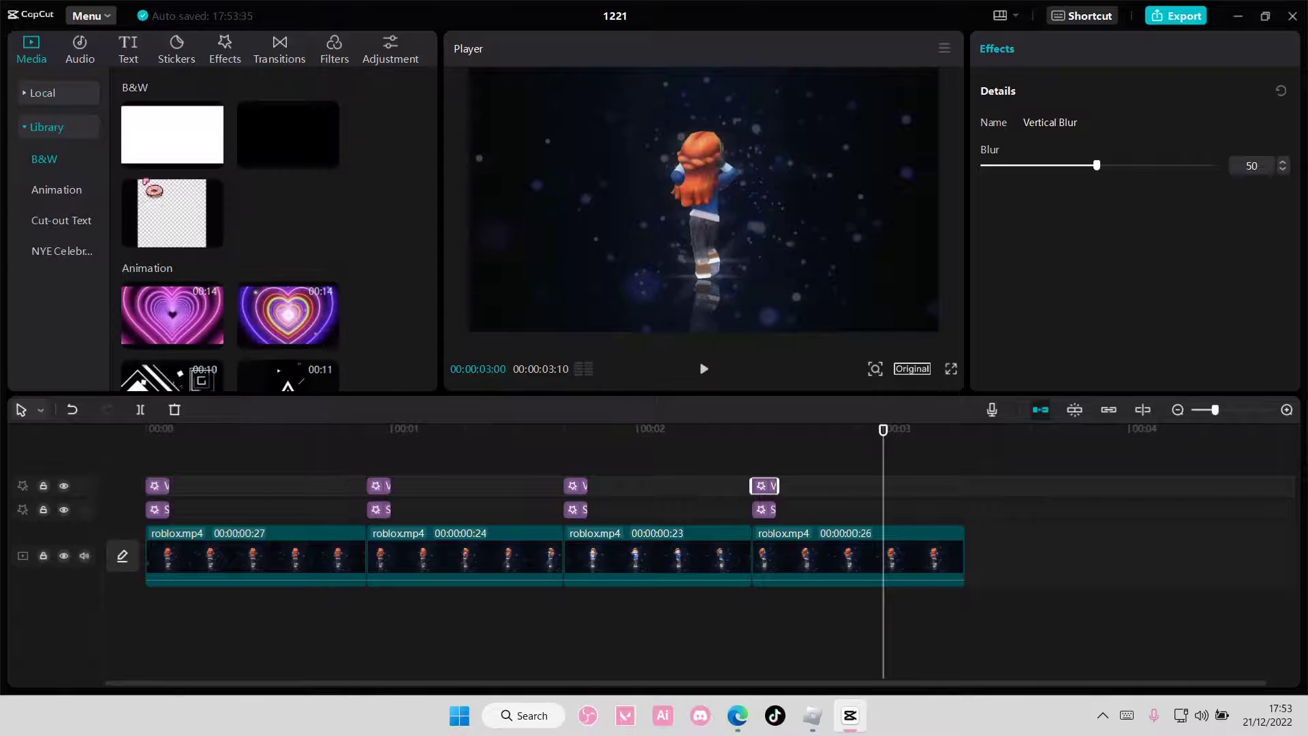
click(213, 159)
drag(962, 545, 173, 531)
drag(403, 557, 365, 560)
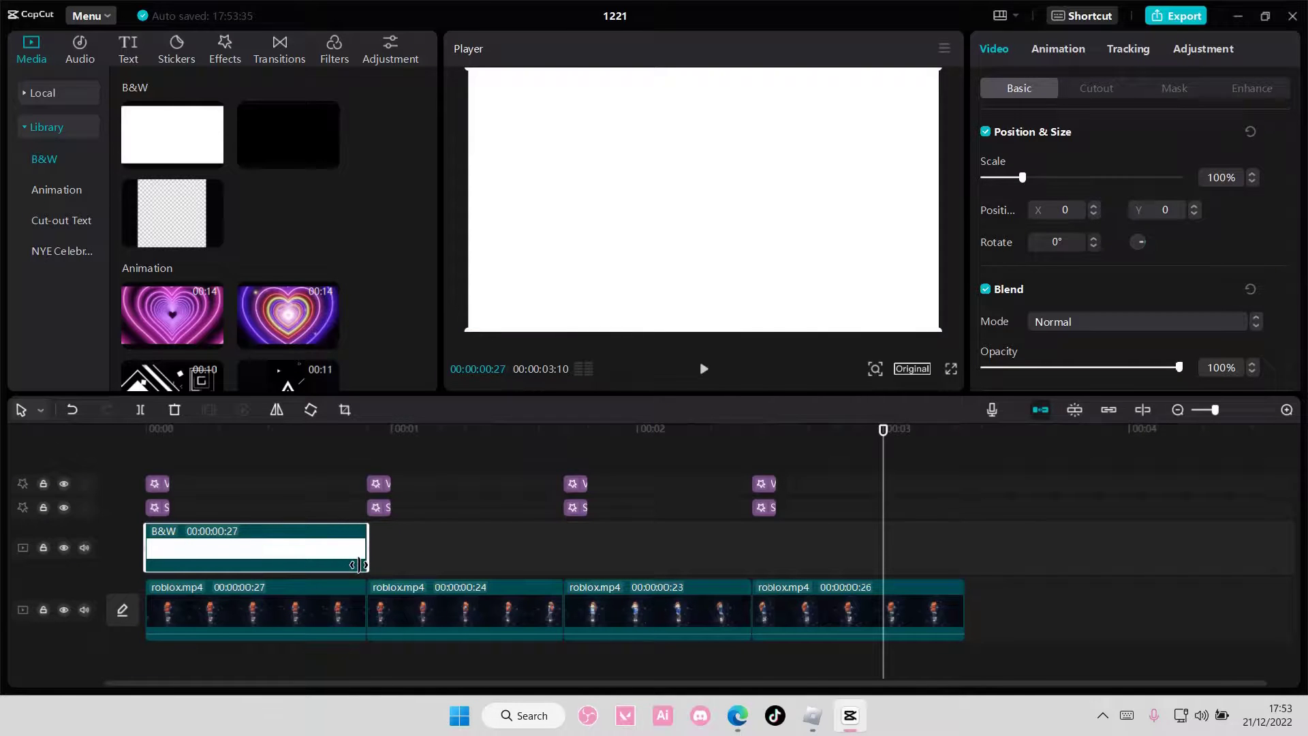
Set the white clip's blend mode to Overlay and preview it at about frame 8
click(1083, 322)
click(1091, 437)
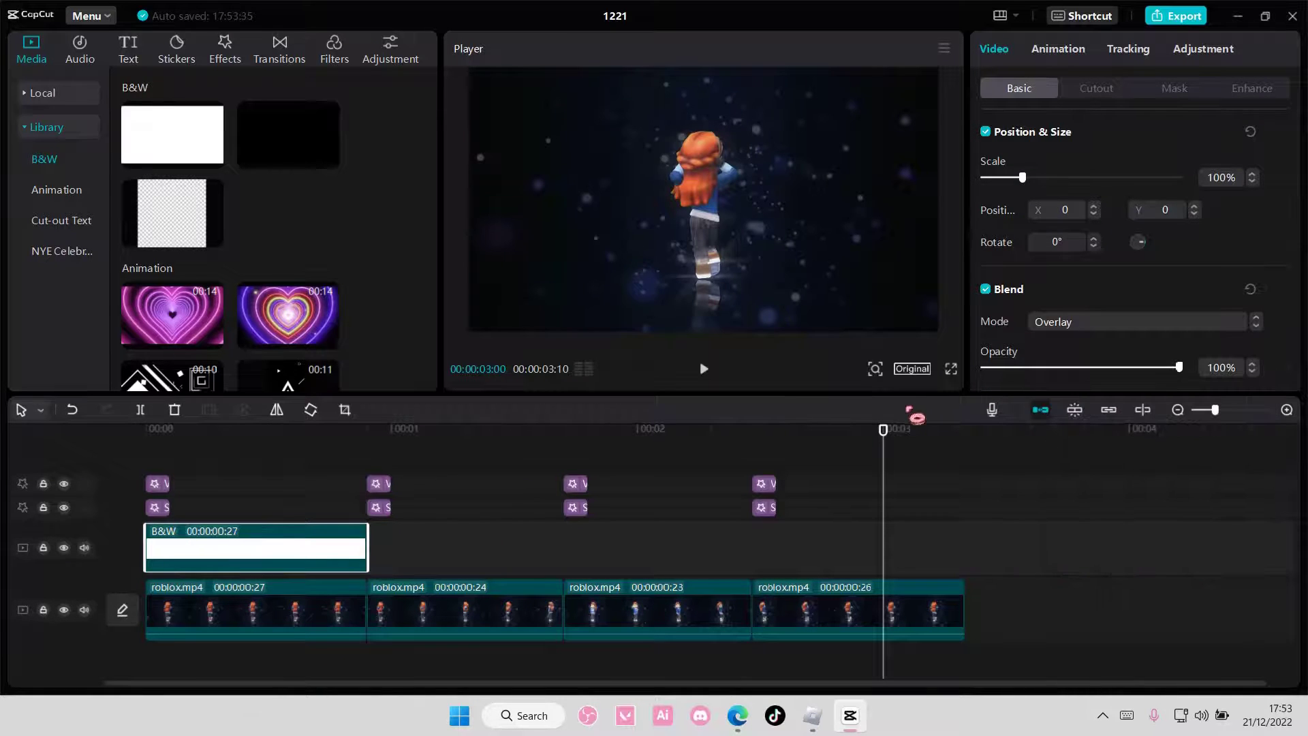
drag(886, 438, 211, 431)
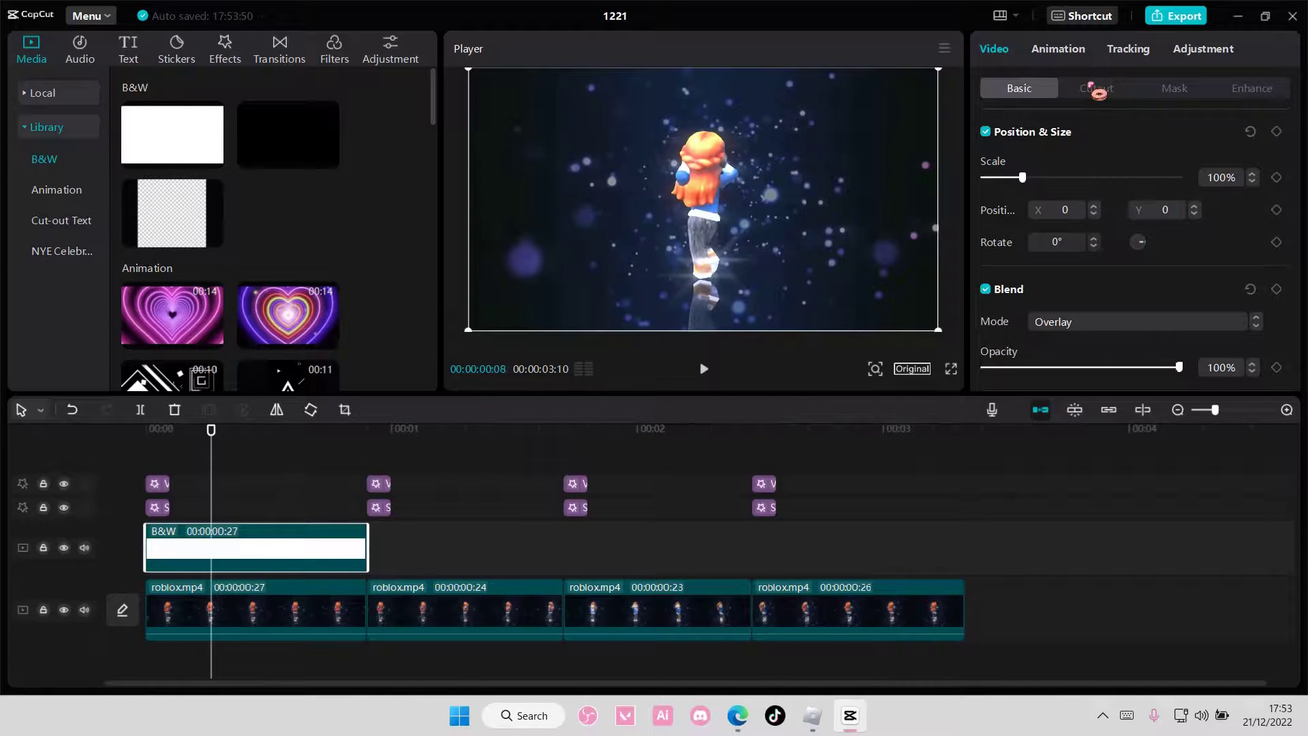
Apply the Fade Out exit animation to the white overlay clip with a duration of 0.9 s
click(1074, 57)
click(1132, 90)
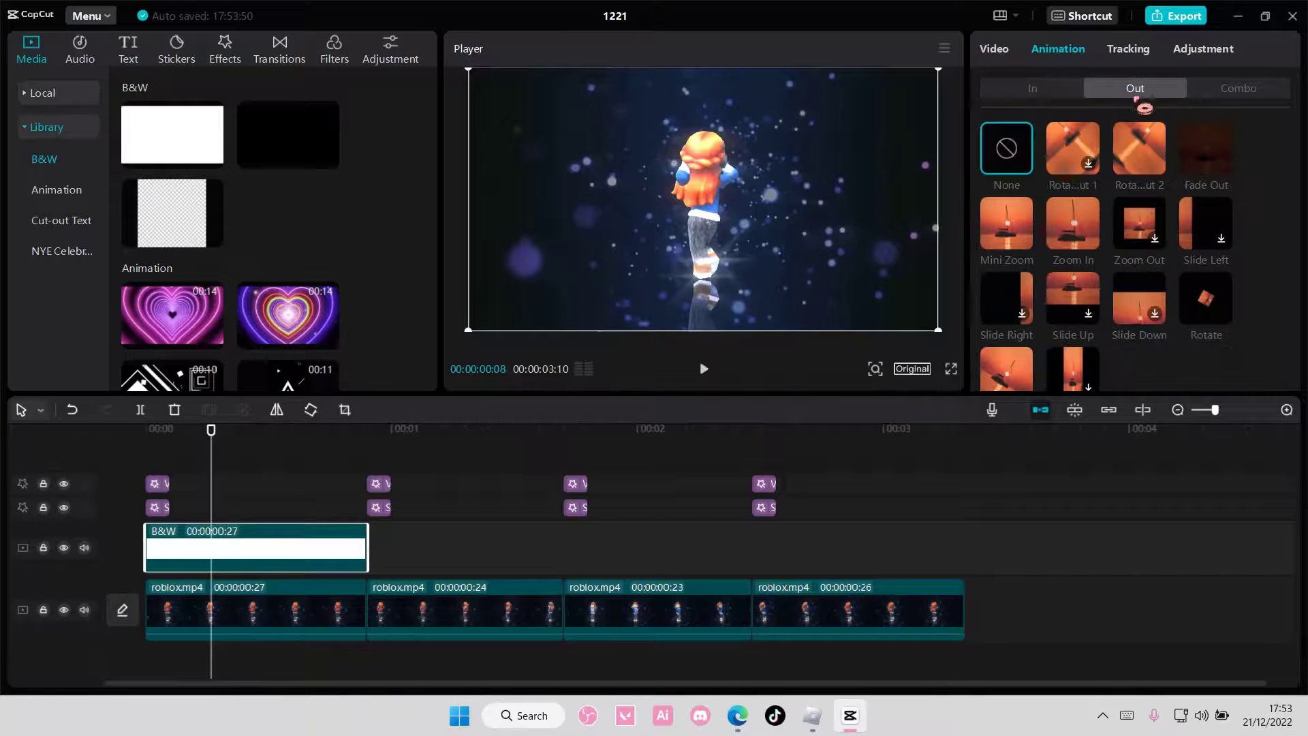
click(1206, 149)
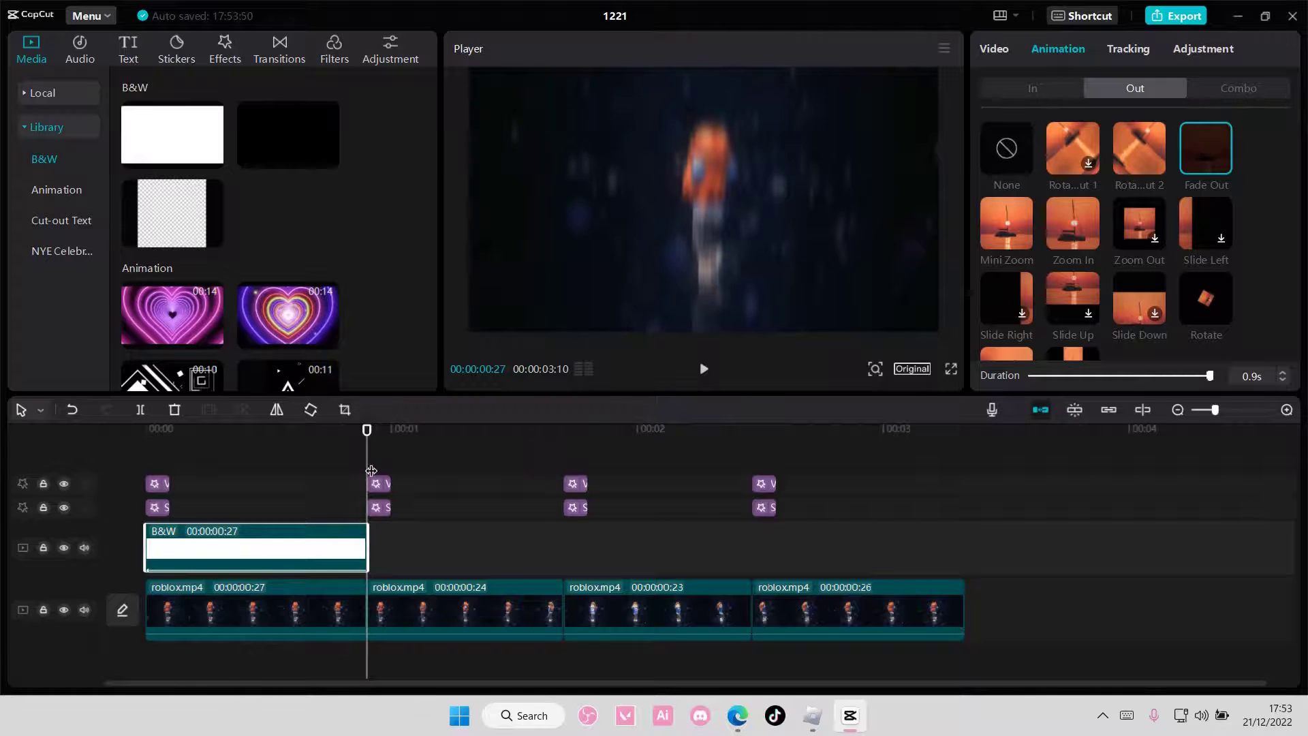
Paste the white overlay clip above the second, third and fourth segments, matching each copy's length to the segment below
key(ctrl+v)
drag(586, 556, 564, 549)
key(ctrl+z)
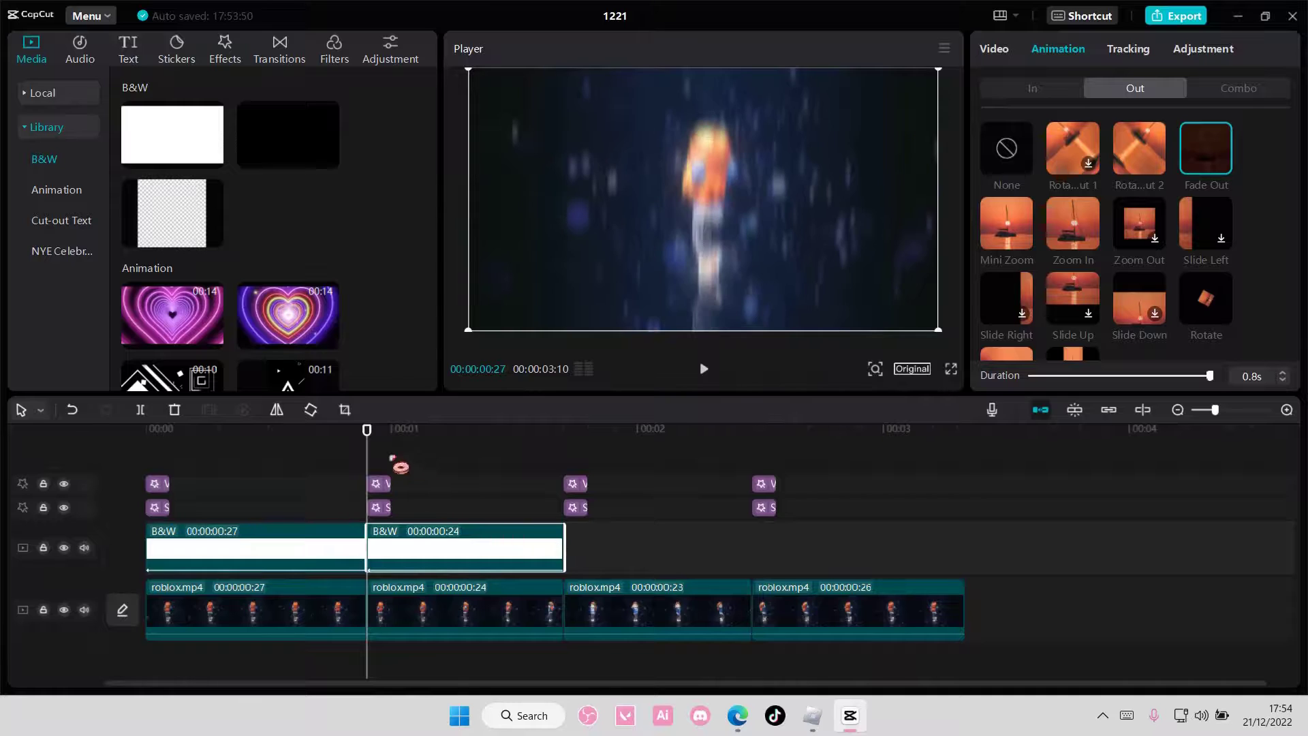
drag(366, 449, 565, 476)
key(ctrl+v)
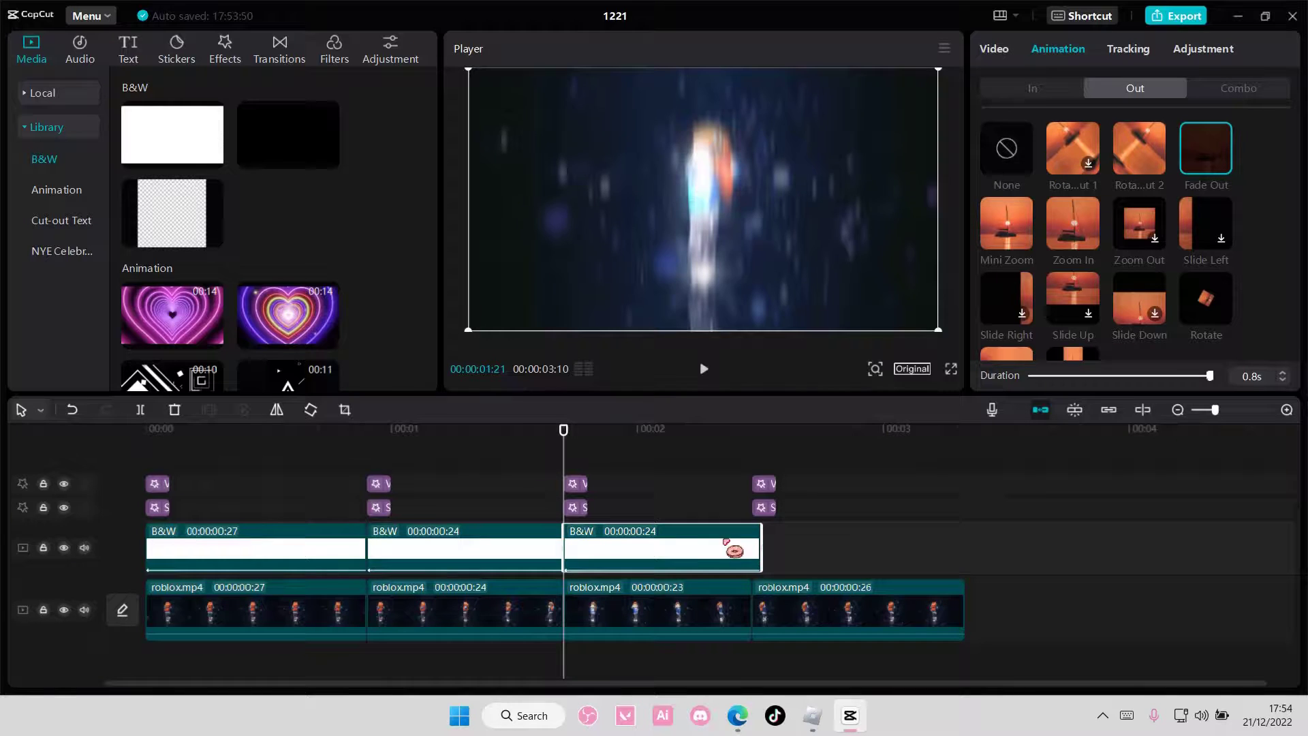
drag(761, 559, 752, 558)
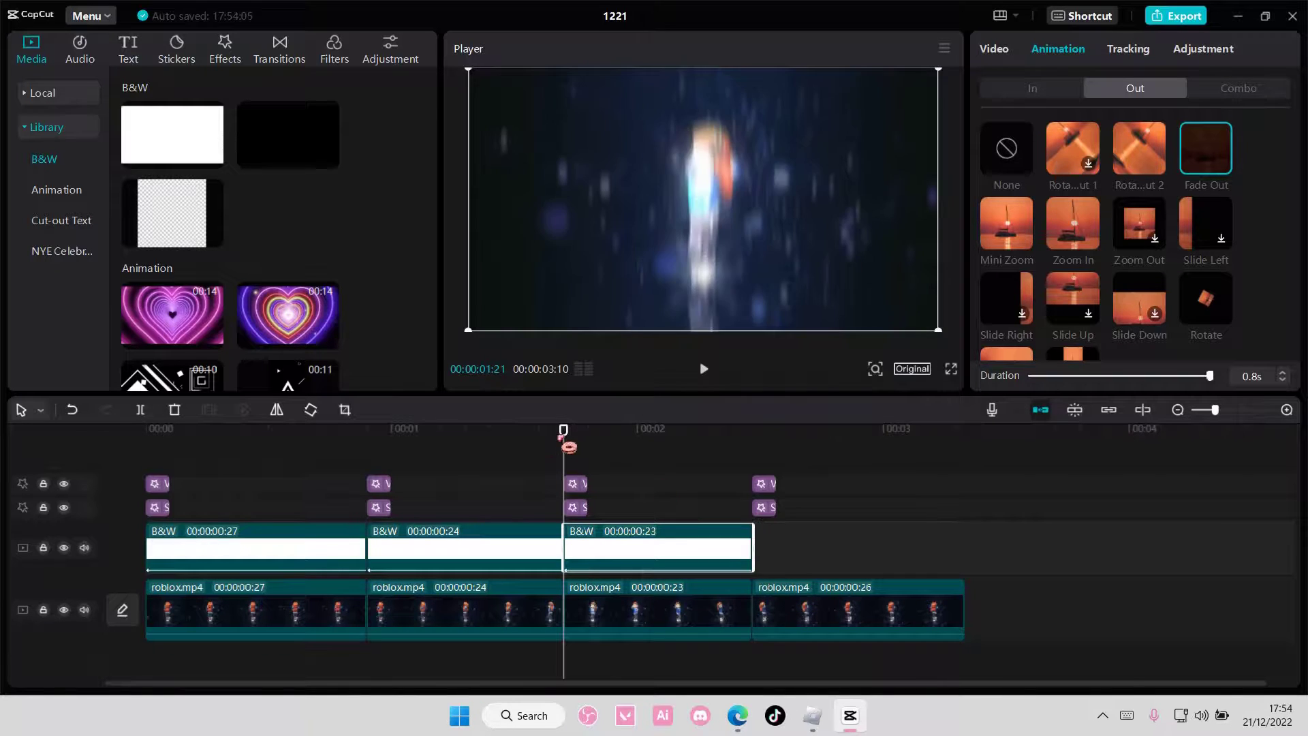
drag(565, 440, 754, 466)
key(ctrl+v)
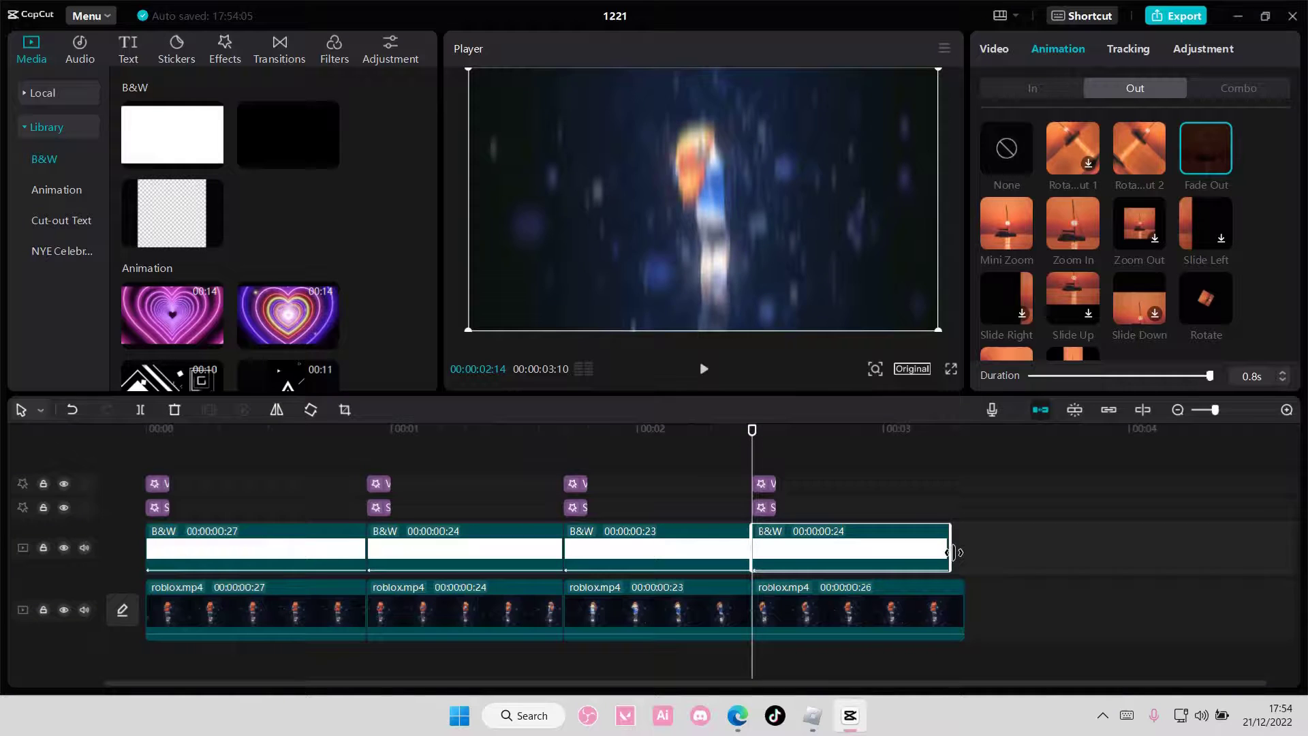
Mute the roblox.mp4 track and play back the edit from the start
drag(751, 439, 138, 436)
click(131, 489)
click(85, 610)
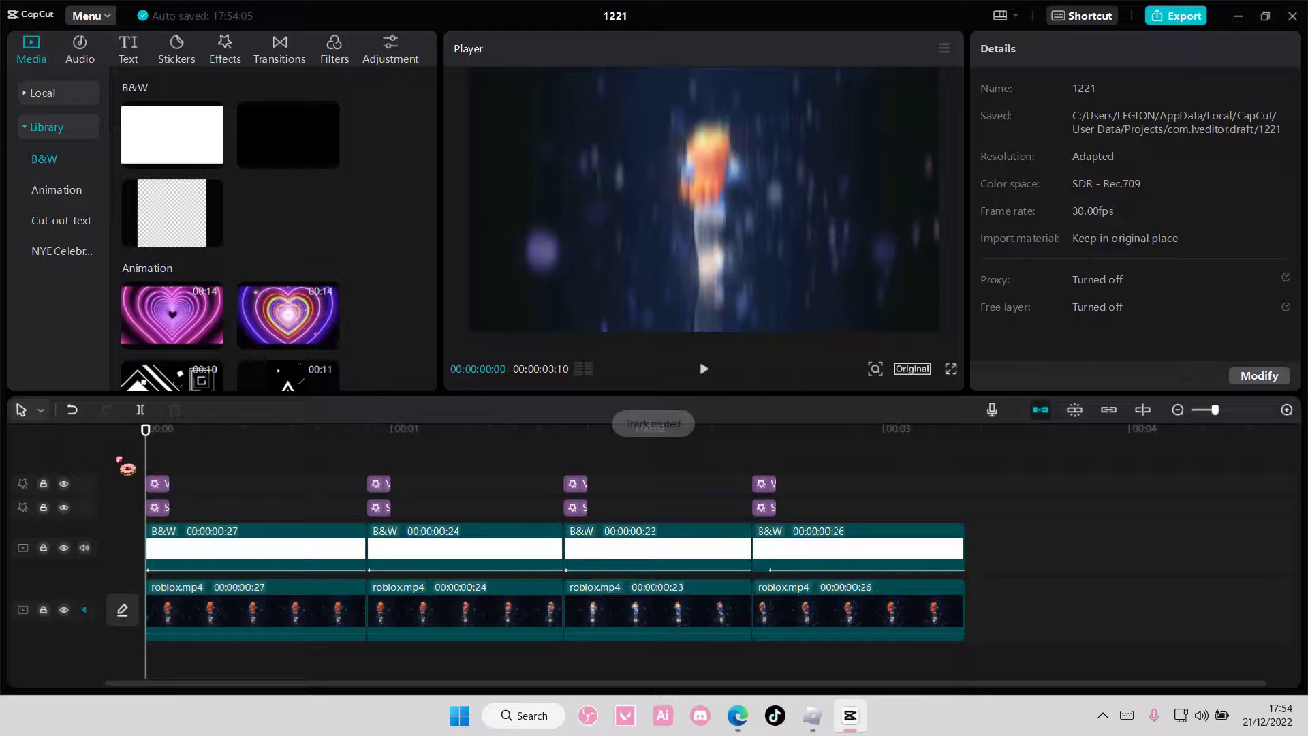
key(space)
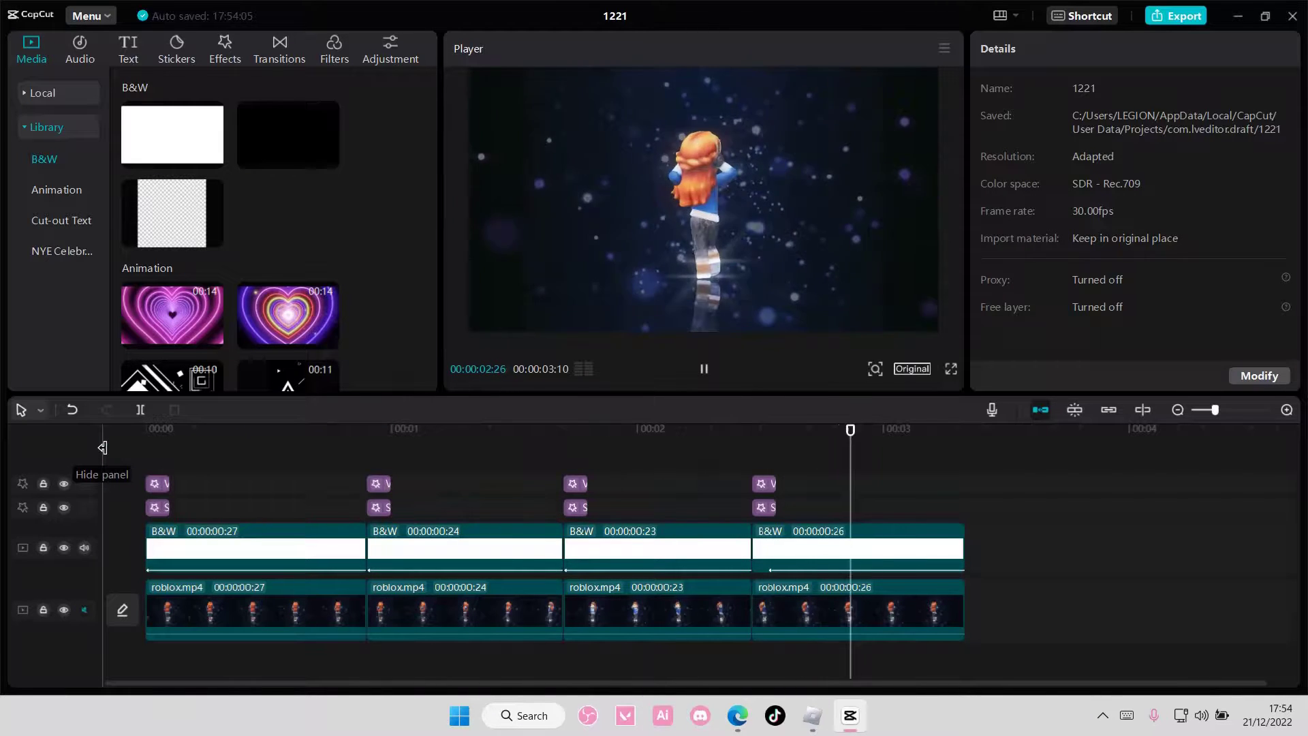
click(149, 430)
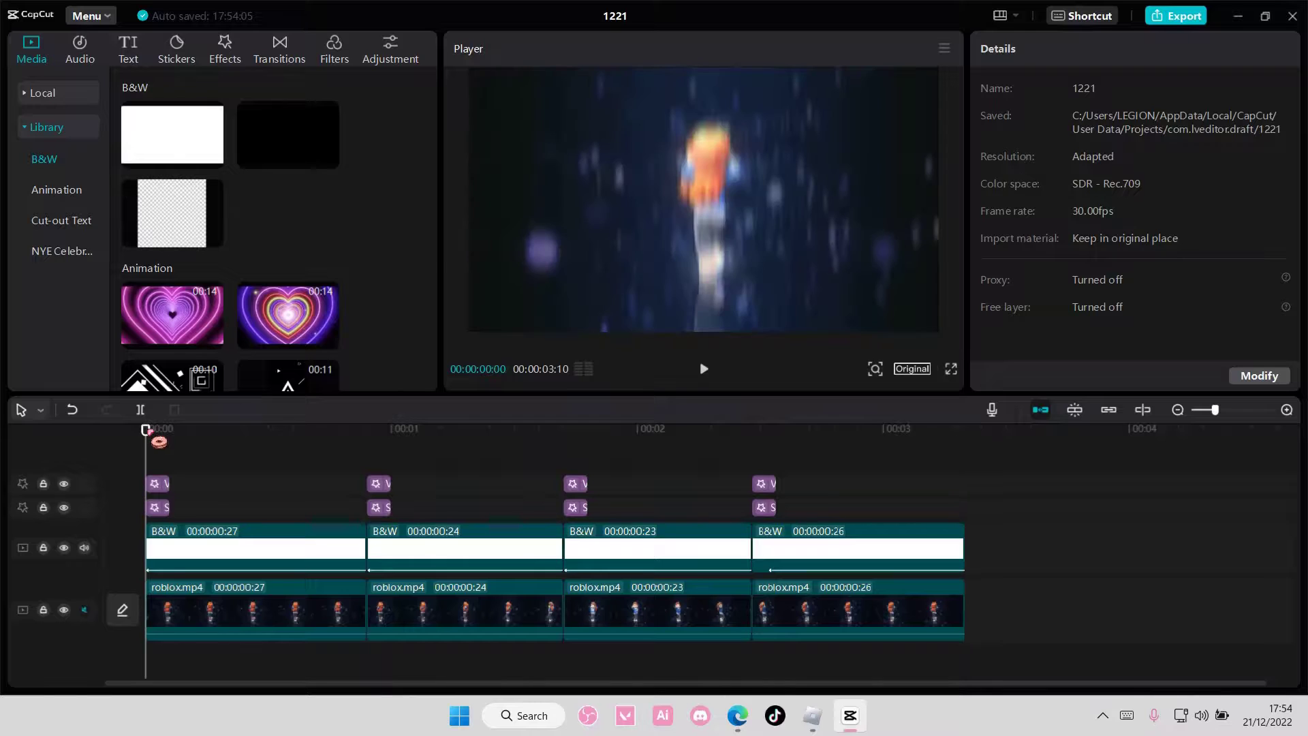
Set the Fade Out duration of the fourth white overlay to 0.9 s and move the playhead back toward the start
click(810, 560)
drag(1067, 375, 1203, 375)
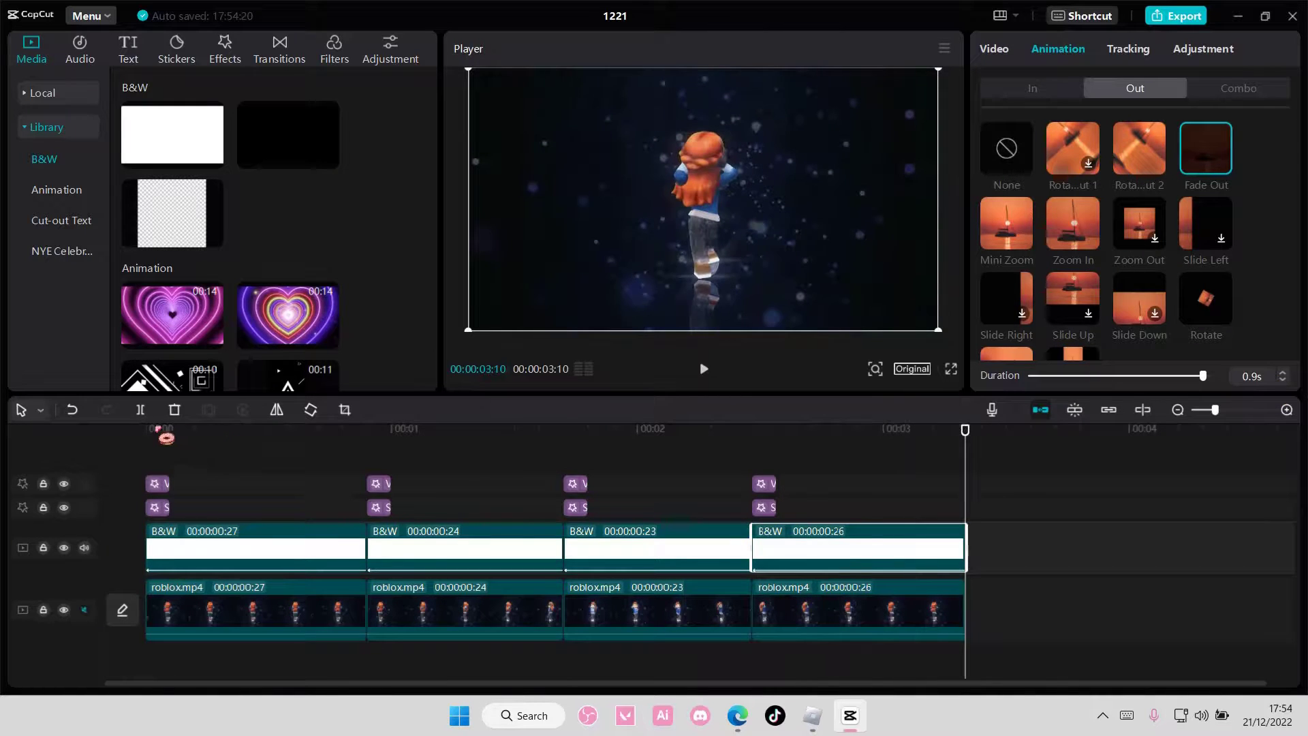
key(Home)
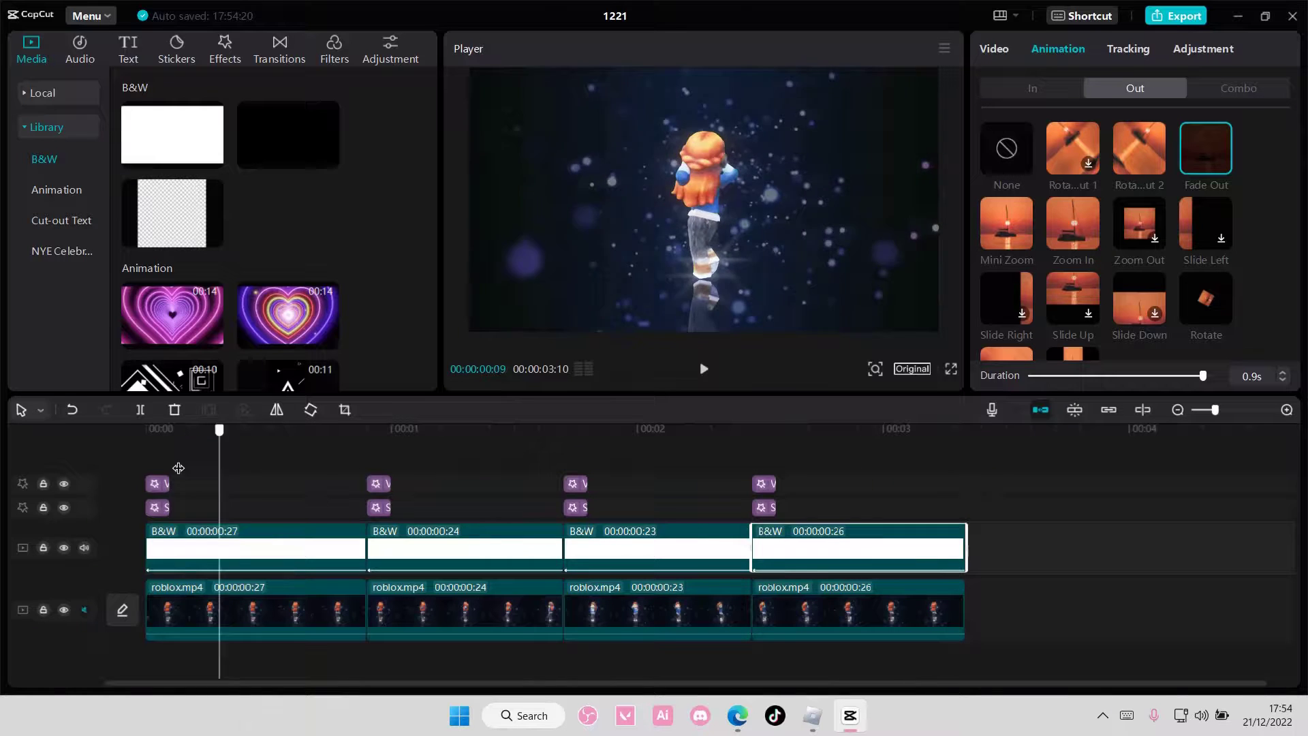